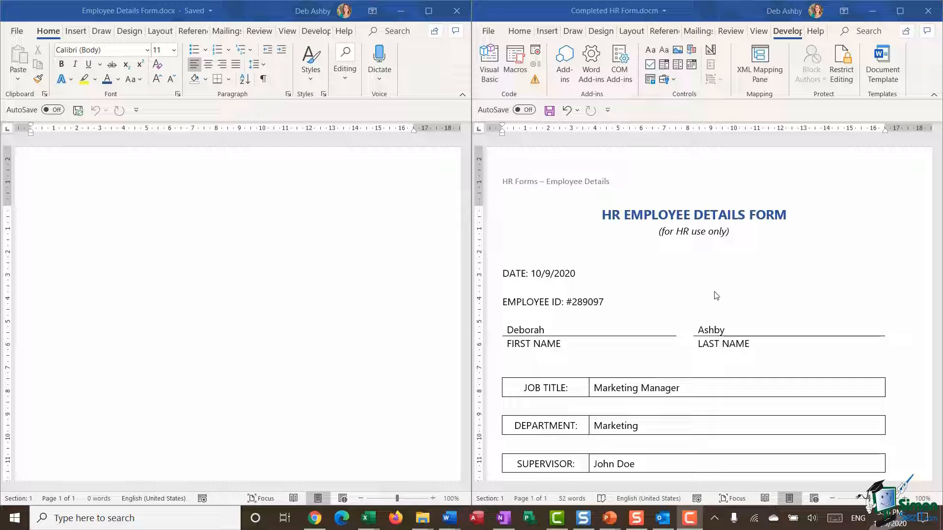
Step: Look through the completed HR form from top to bottom as a reference for the new document
{"action": "scroll", "coordinate": [720, 289], "scroll_direction": "down", "scroll_amount": 3}
{"action": "scroll", "coordinate": [720, 289], "scroll_direction": "up", "scroll_amount": 3}
{"action": "scroll", "coordinate": [733, 256], "scroll_direction": "down", "scroll_amount": 5}
{"action": "scroll", "coordinate": [733, 256], "scroll_direction": "up", "scroll_amount": 5}
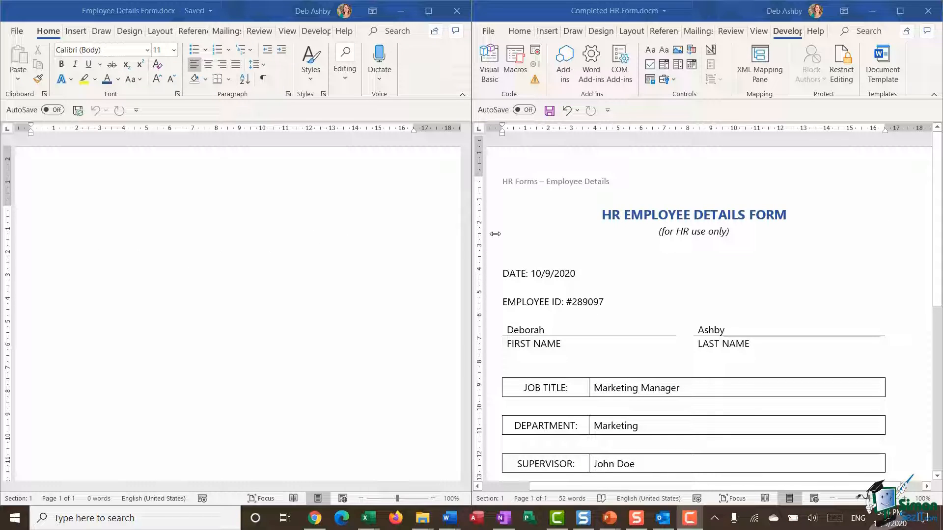
Step: Insert the file name into the header of the blank Employee Details Form document and return to the body
{"action": "double_click", "coordinate": [91, 177]}
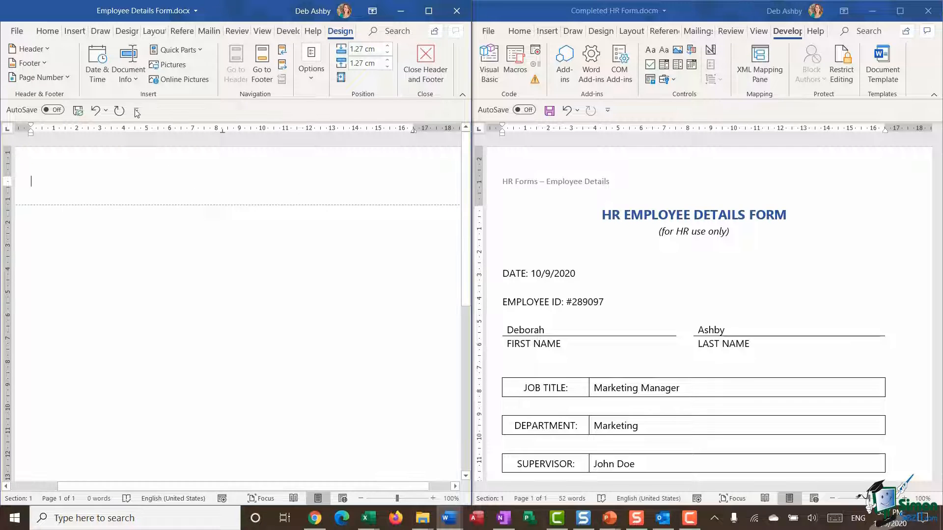
{"action": "left_click", "coordinate": [137, 81]}
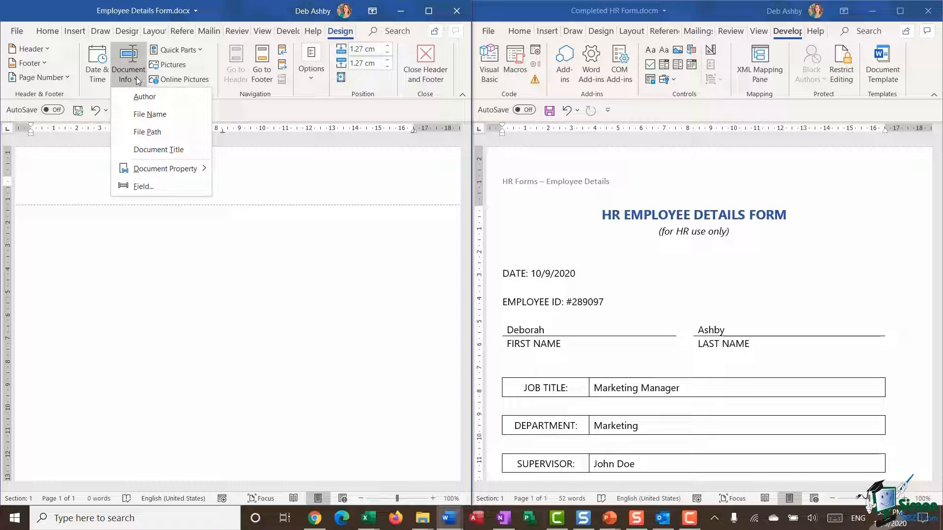
{"action": "left_click", "coordinate": [141, 119]}
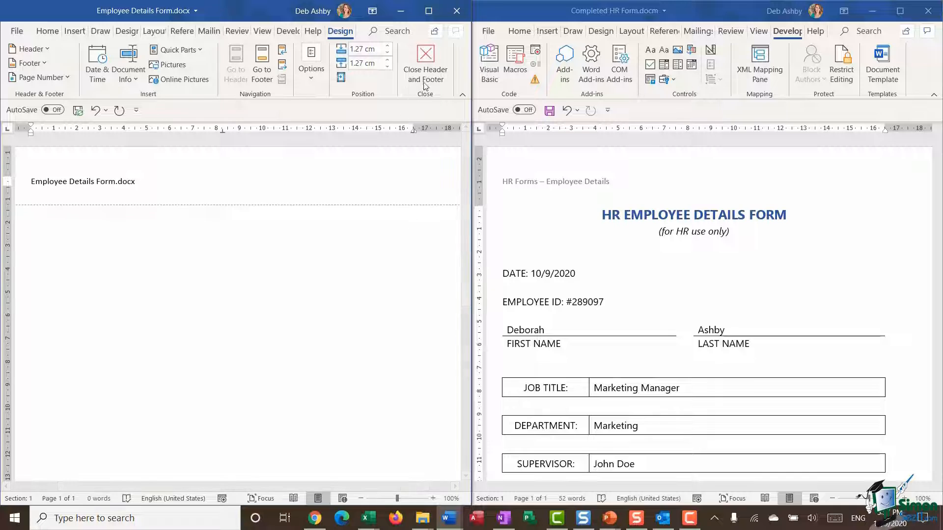
{"action": "left_click", "coordinate": [425, 67]}
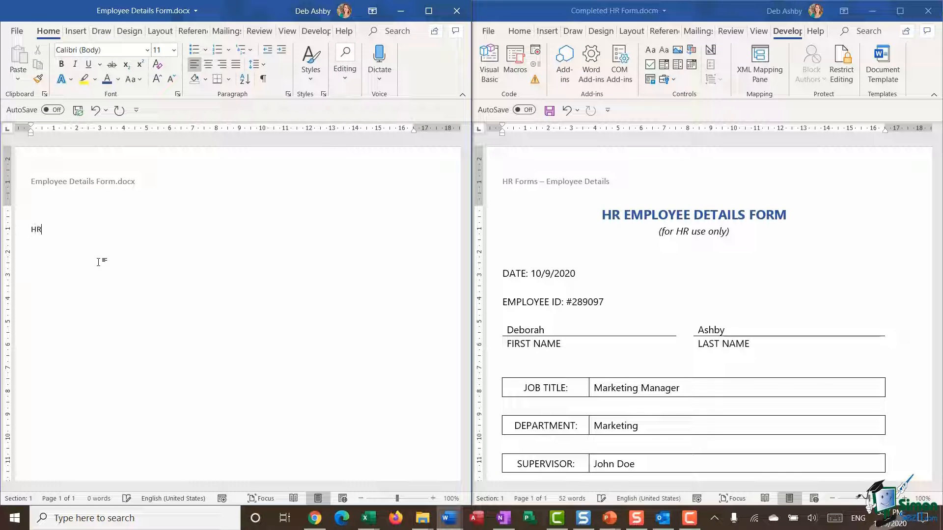
Step: Enter the title "HR EMPLOYEE DETAILS FORM" with the line "(for HR use only)" below it
{"action": "type", "text": "HR EMPLOYEE DETAILS FORM"}
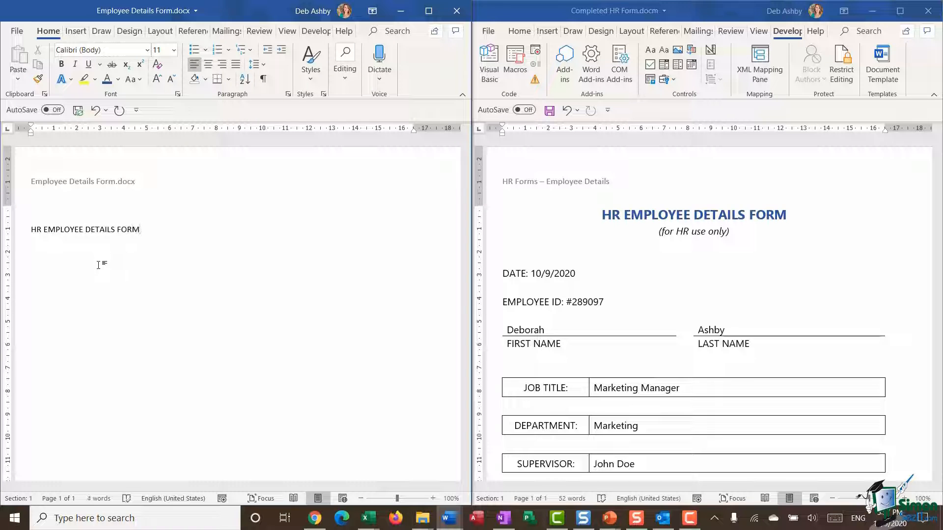
{"action": "key", "text": "Return"}
{"action": "type", "text": "(for HR use only)"}
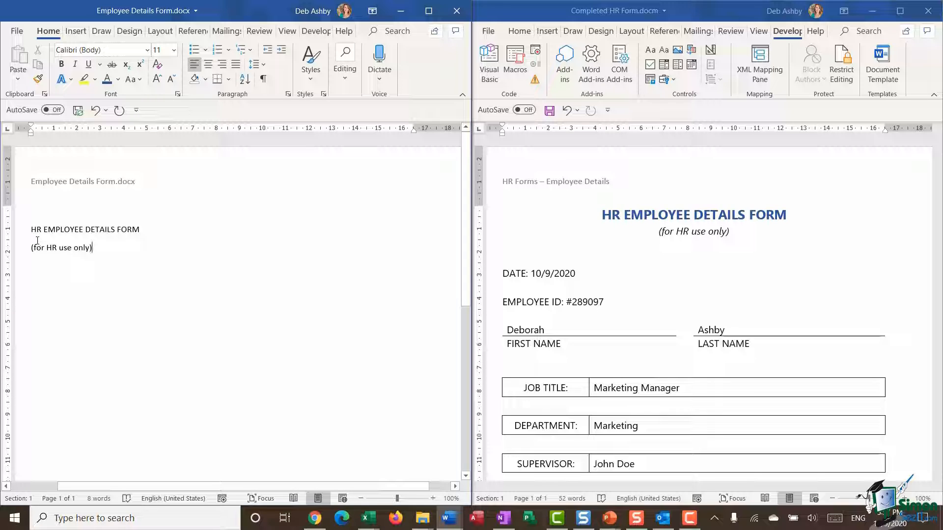
Step: Remove the paragraph spacing after the title and subtitle lines
{"action": "left_click_drag", "start_coordinate": [18, 235], "coordinate": [18, 251]}
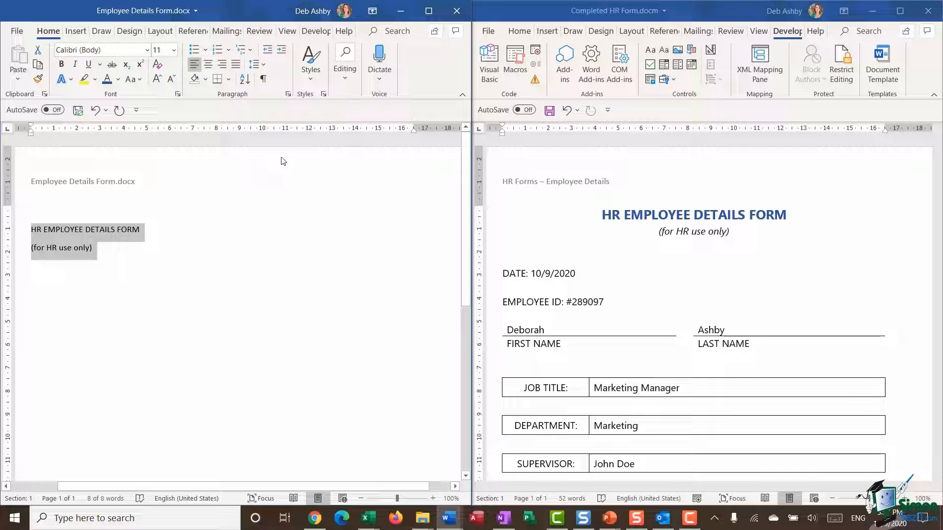
{"action": "left_click", "coordinate": [290, 96]}
{"action": "left_click_drag", "start_coordinate": [754, 74], "coordinate": [320, 116]}
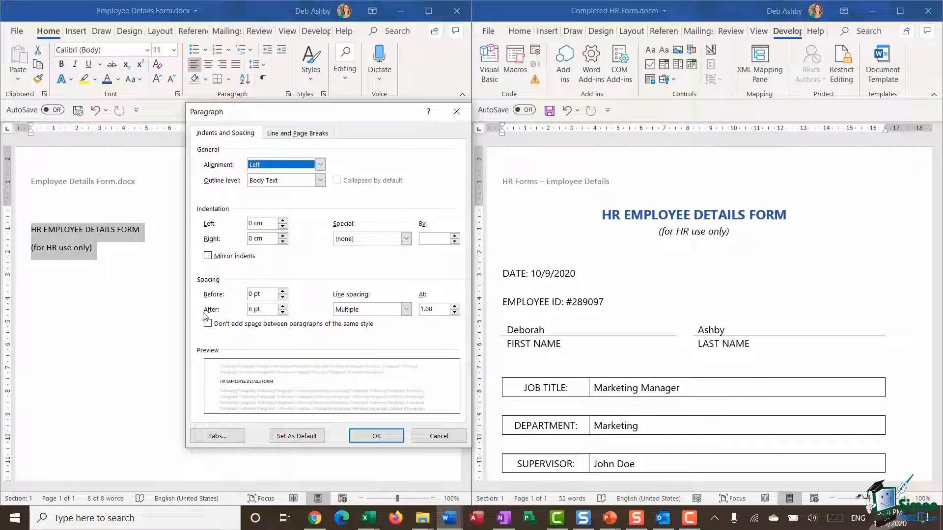
{"action": "left_click", "coordinate": [282, 312]}
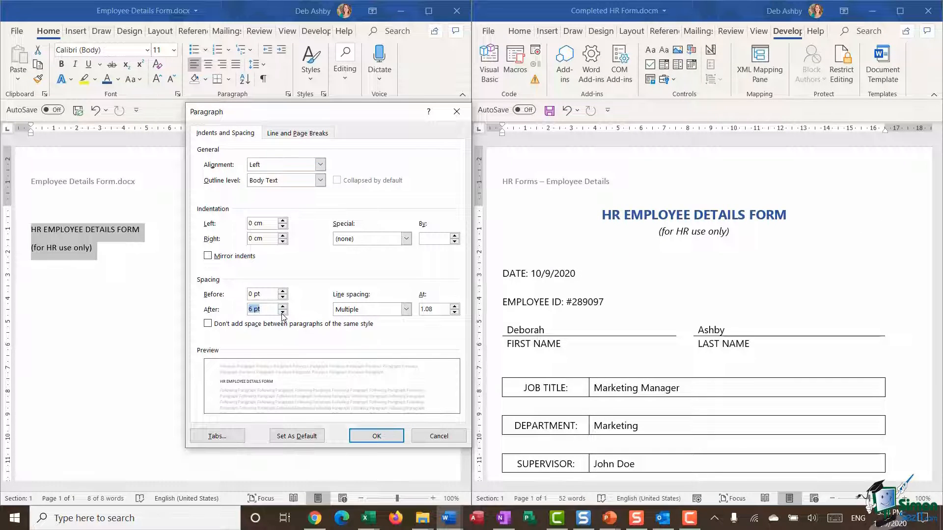
{"action": "left_click", "coordinate": [381, 437]}
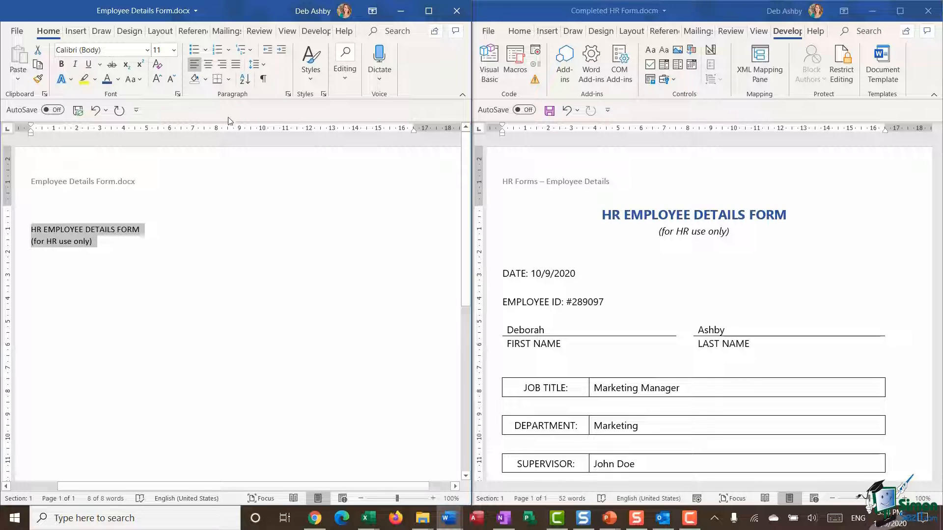
Step: Center the title and subtitle lines on the page
{"action": "key", "text": "ctrl+e"}
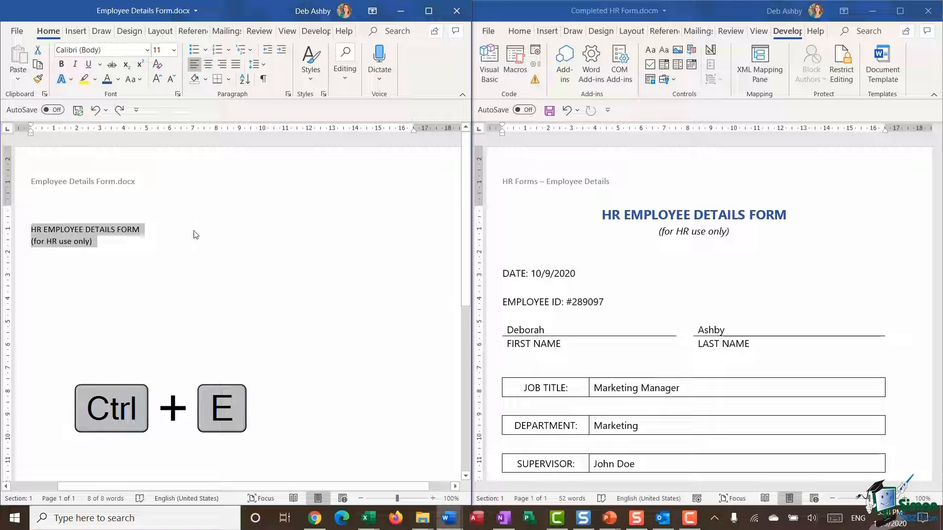
{"action": "key", "text": "ctrl+e"}
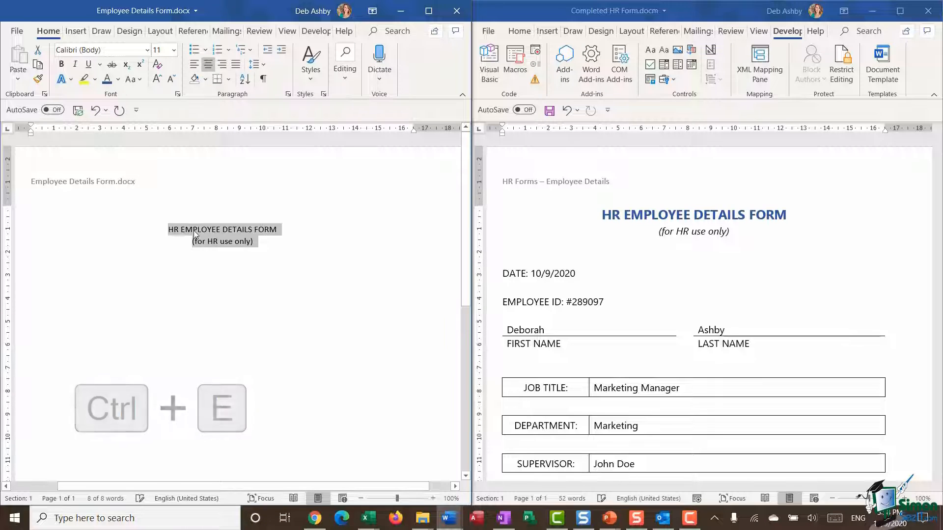
{"action": "left_click", "coordinate": [248, 296]}
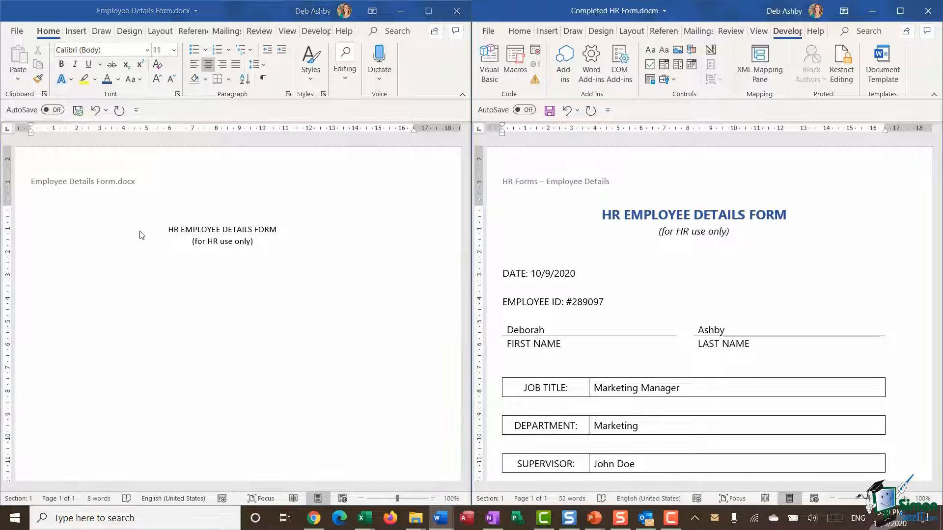
Step: Change the font of the title and subtitle to Segoe UI
{"action": "left_click_drag", "start_coordinate": [129, 232], "coordinate": [271, 270]}
{"action": "left_click", "coordinate": [147, 50]}
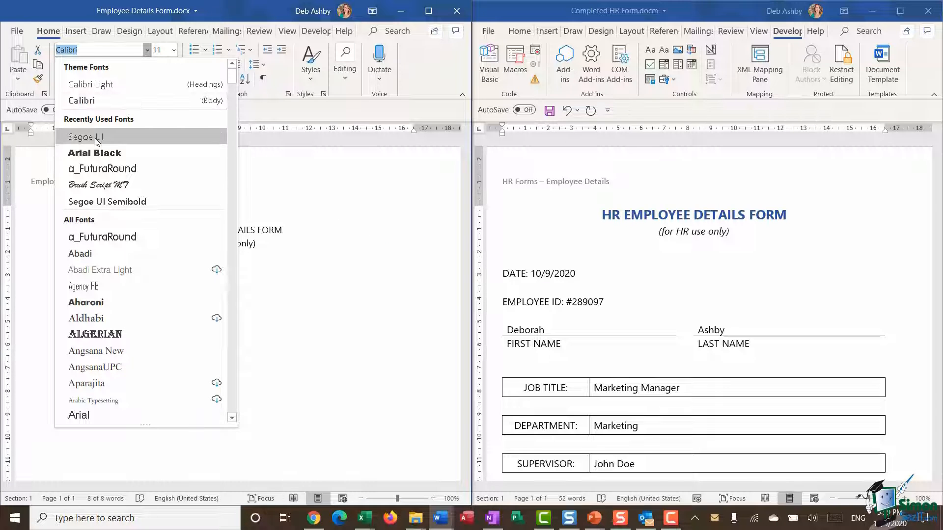
{"action": "left_click", "coordinate": [96, 138]}
{"action": "left_click", "coordinate": [231, 242]}
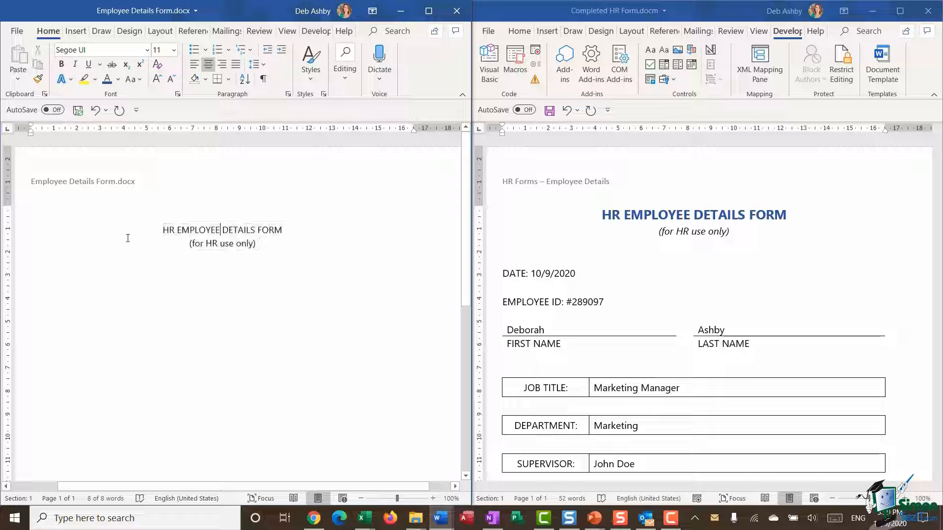
Step: Format the title "HR EMPLOYEE DETAILS FORM" as blue, bold, 16 pt text
{"action": "left_click_drag", "start_coordinate": [162, 229], "coordinate": [282, 232]}
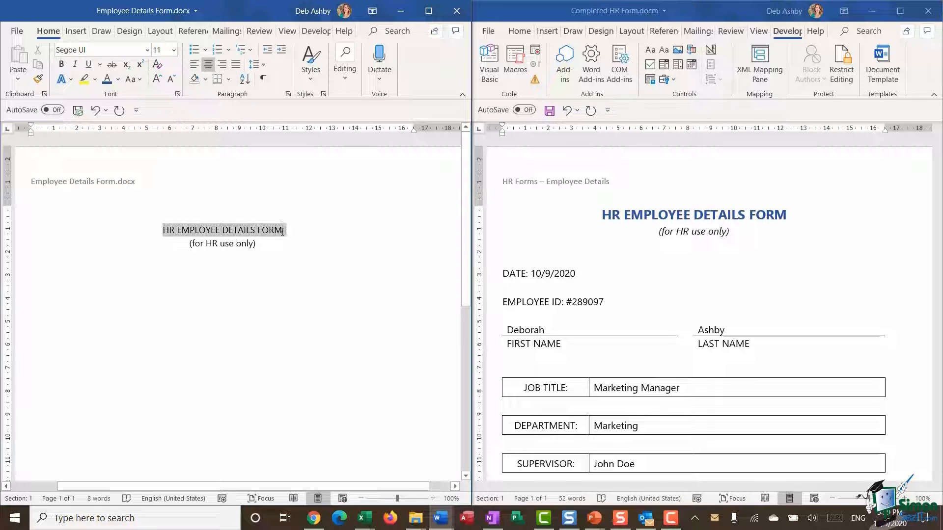
{"action": "left_click", "coordinate": [107, 80]}
{"action": "left_click", "coordinate": [62, 65]}
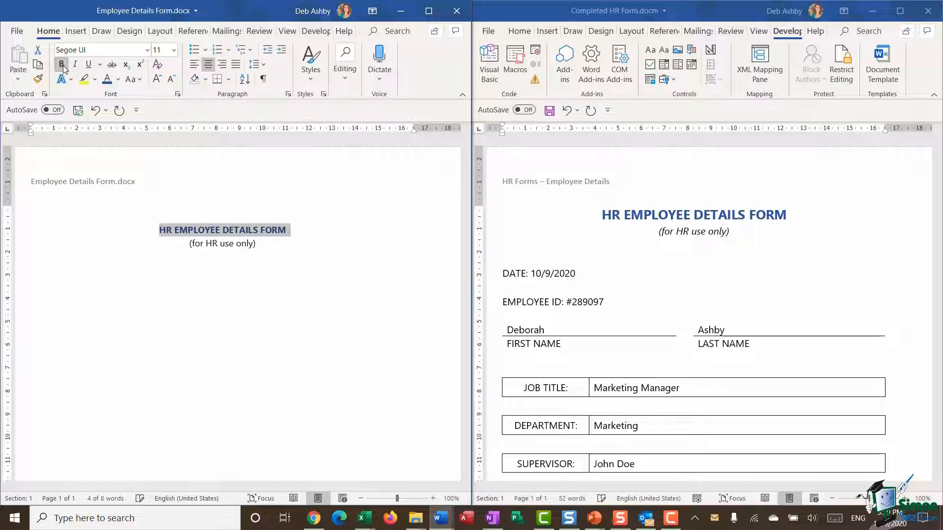
{"action": "left_click", "coordinate": [157, 79]}
{"action": "left_click", "coordinate": [157, 80]}
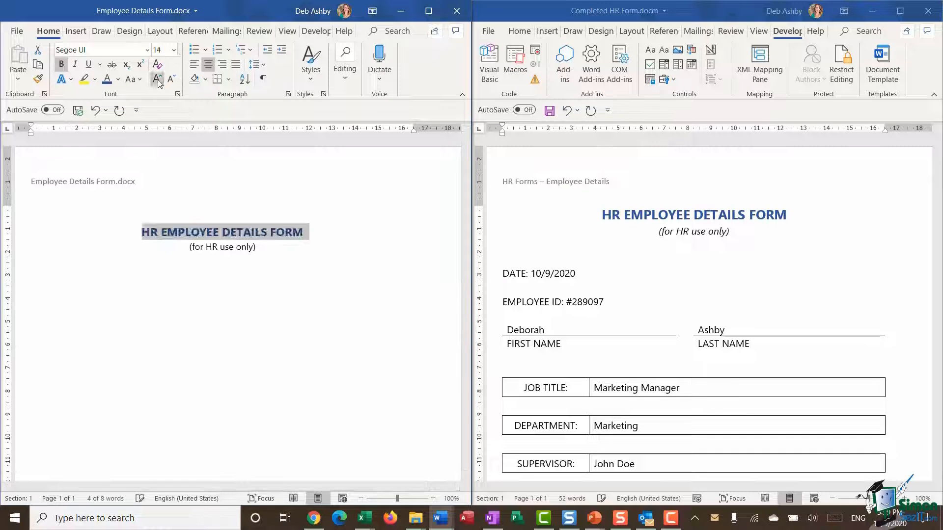
{"action": "left_click", "coordinate": [157, 79]}
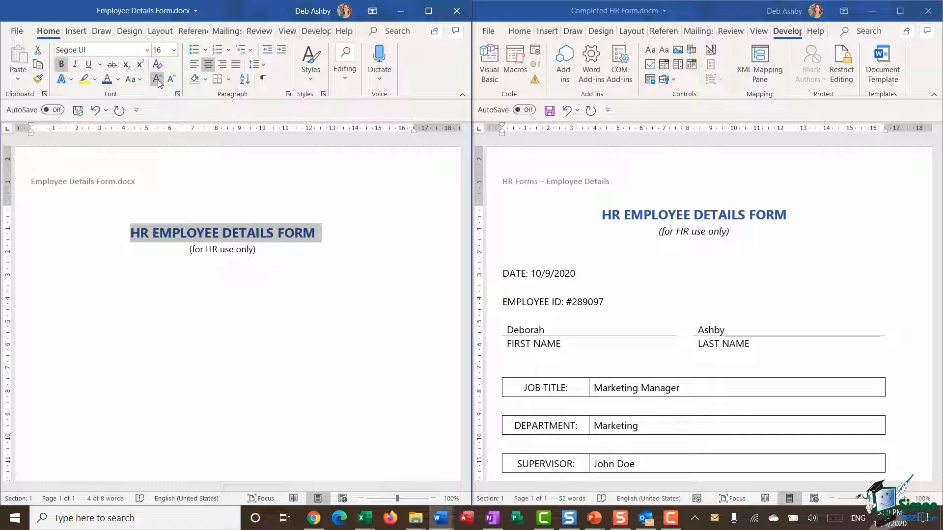
{"action": "left_click", "coordinate": [90, 406]}
Step: Format the subtitle "(for HR use only)" as 12 pt italic text
{"action": "left_click_drag", "start_coordinate": [190, 249], "coordinate": [261, 251]}
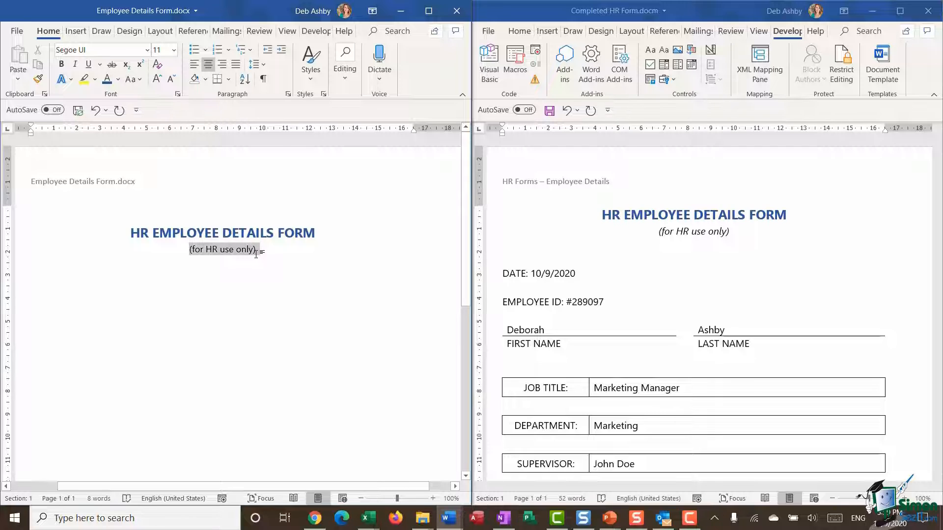
{"action": "left_click", "coordinate": [157, 82]}
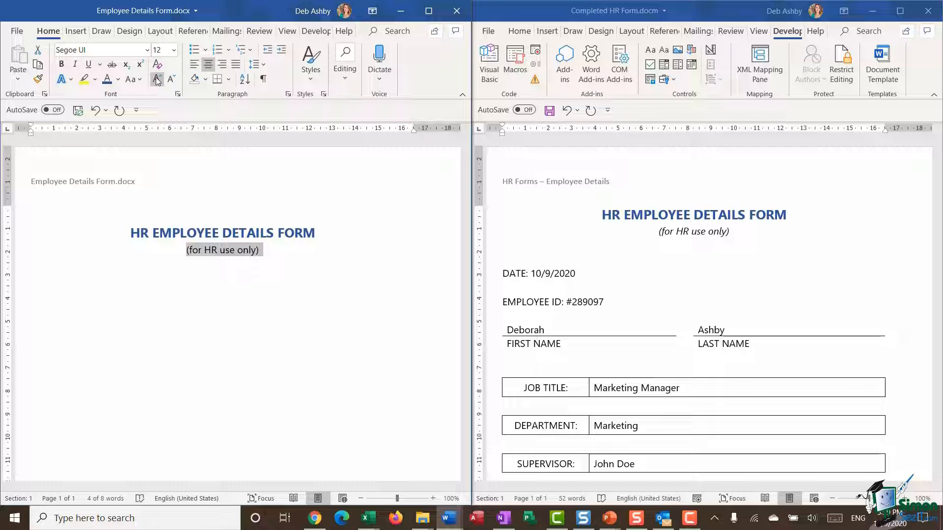
{"action": "left_click", "coordinate": [76, 66]}
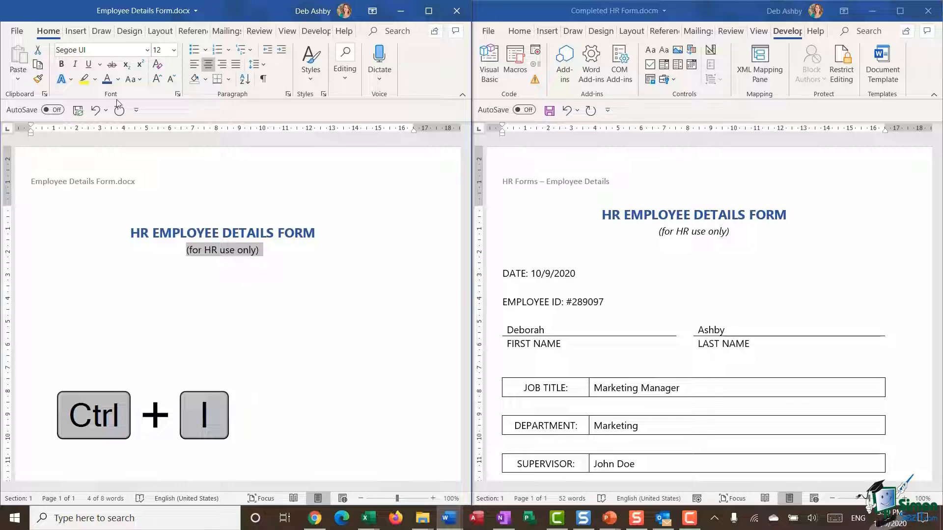
Step: Add blank lines below the subtitle and set the new line to left-aligned, non-italic text
{"action": "left_click", "coordinate": [293, 252]}
{"action": "key", "text": "Return"}
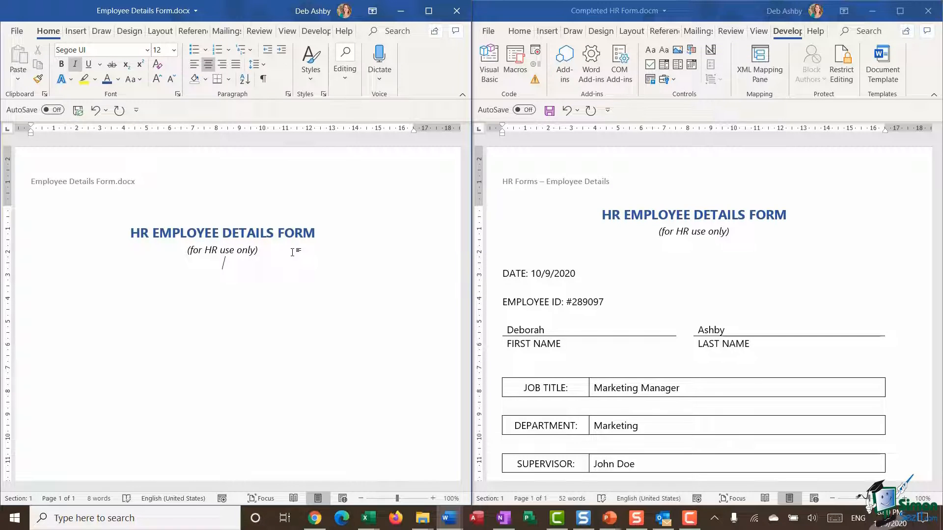
{"action": "key", "text": "Return"}
{"action": "key", "text": "Return"}
{"action": "key", "text": "ctrl+i"}
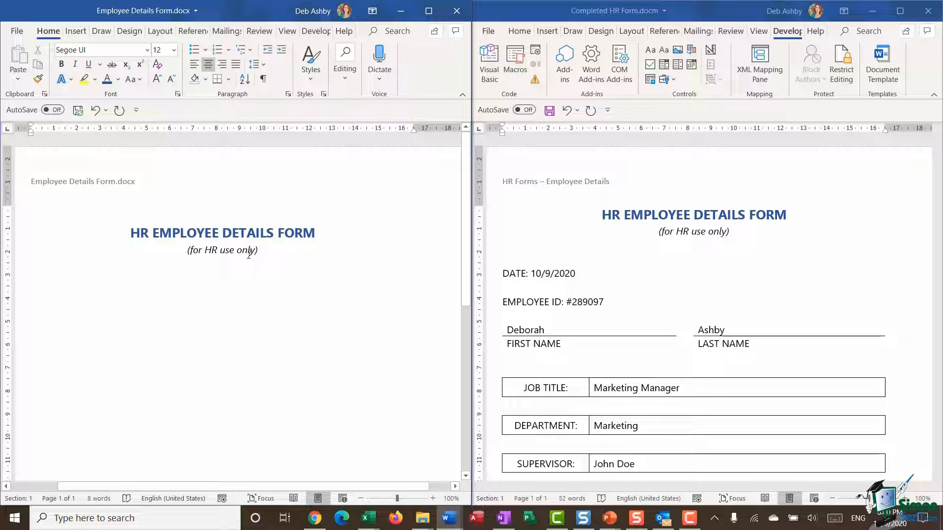
{"action": "left_click", "coordinate": [191, 67]}
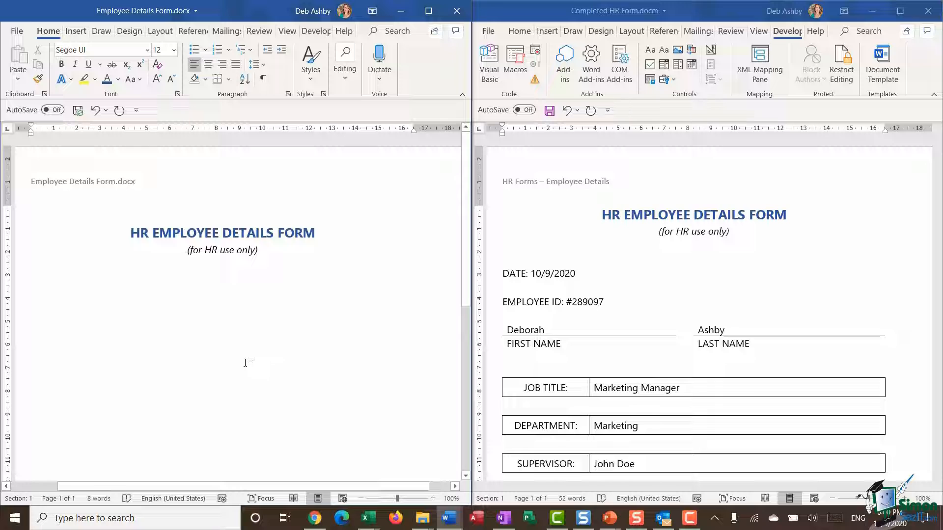
Step: Enter the labels "DATE:" and "EMPLOYEE ID:" with a blank line between them, and start a new line below
{"action": "type", "text": "DATE"}
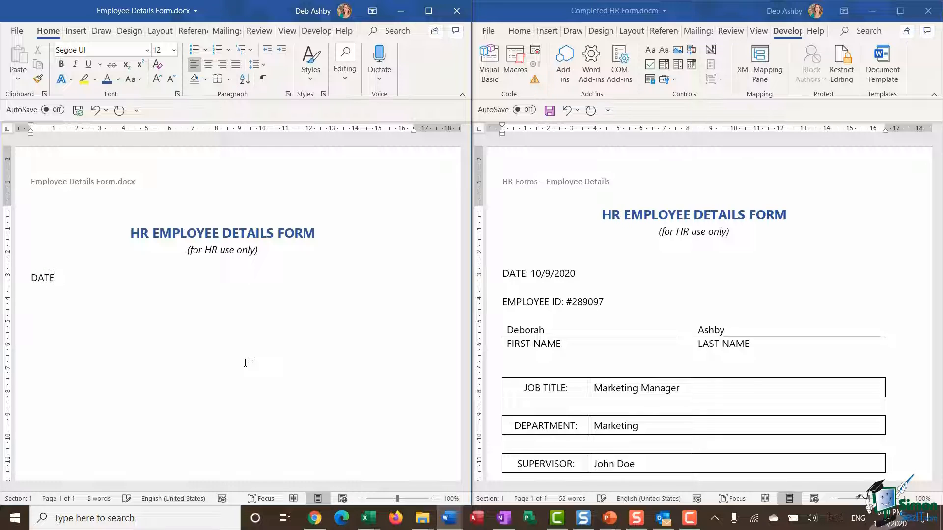
{"action": "type", "text": ":  "}
{"action": "type", "text": "EMPLOY"}
{"action": "type", "text": "EE ID"}
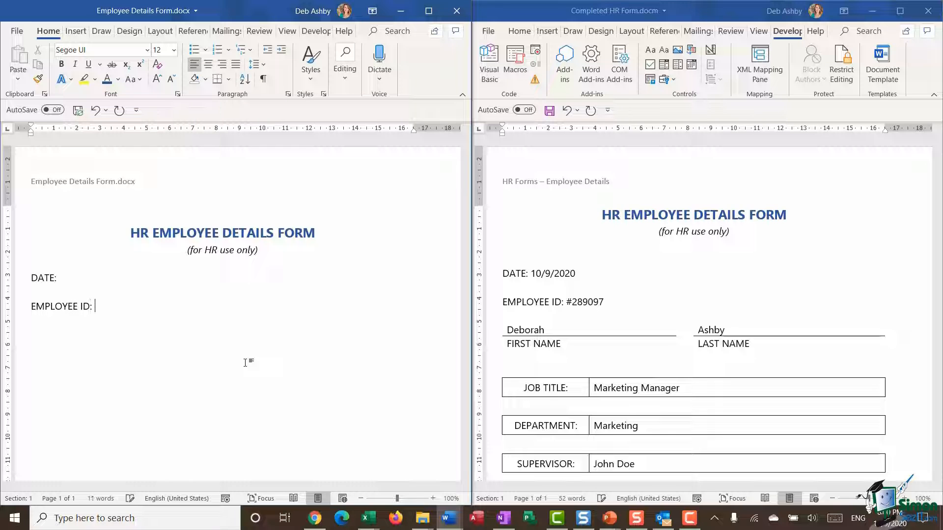
{"action": "type", "text": ":"}
{"action": "scroll", "coordinate": [277, 346], "scroll_direction": "down", "scroll_amount": 2}
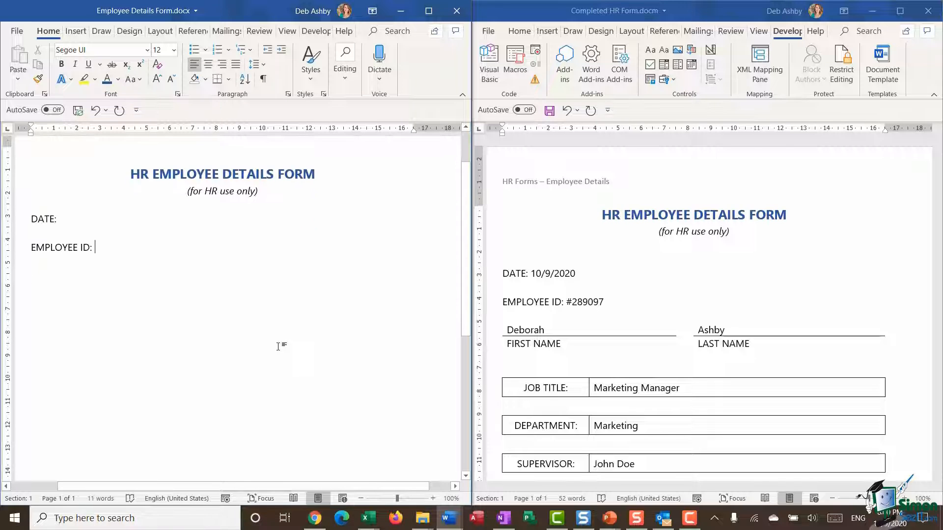
{"action": "key", "text": "Return"}
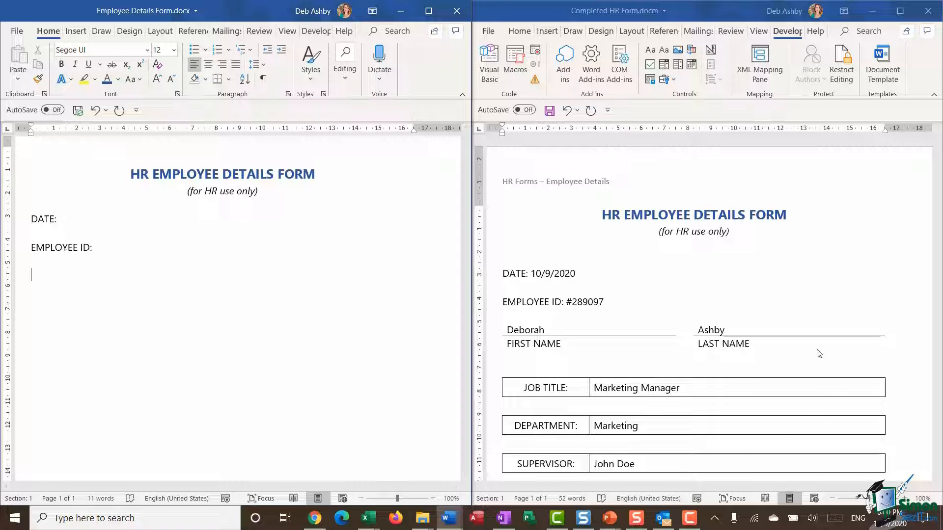
Step: Select the first name and last name table in the completed form and examine its table layout and design settings
{"action": "scroll", "coordinate": [816, 351], "scroll_direction": "down", "scroll_amount": 2}
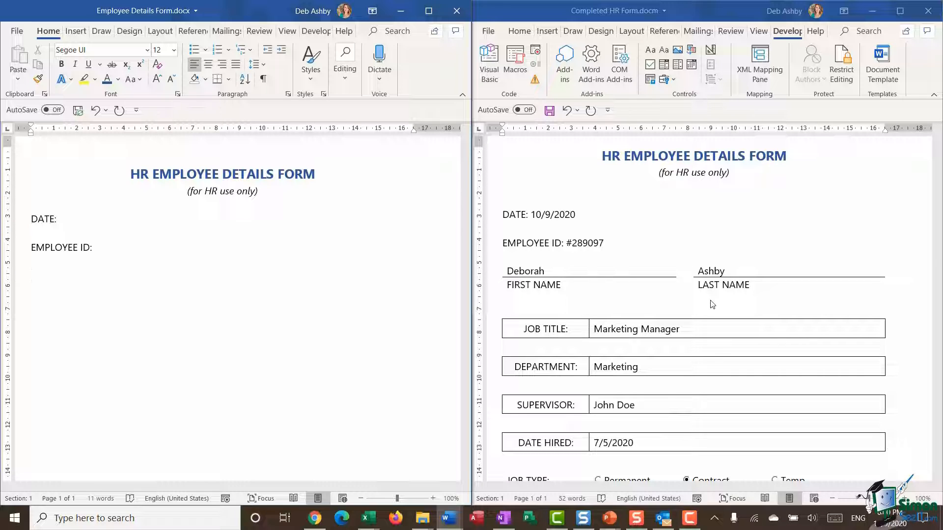
{"action": "left_click", "coordinate": [576, 284]}
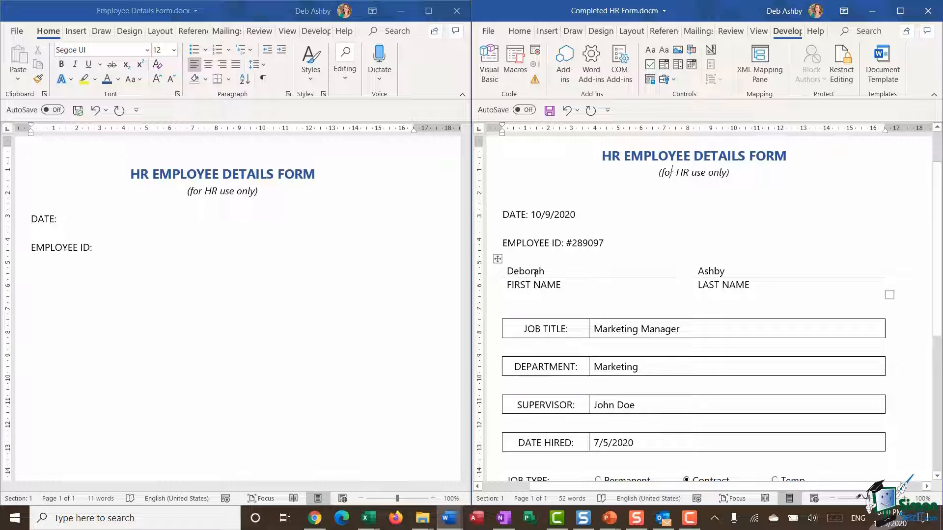
{"action": "left_click", "coordinate": [497, 259]}
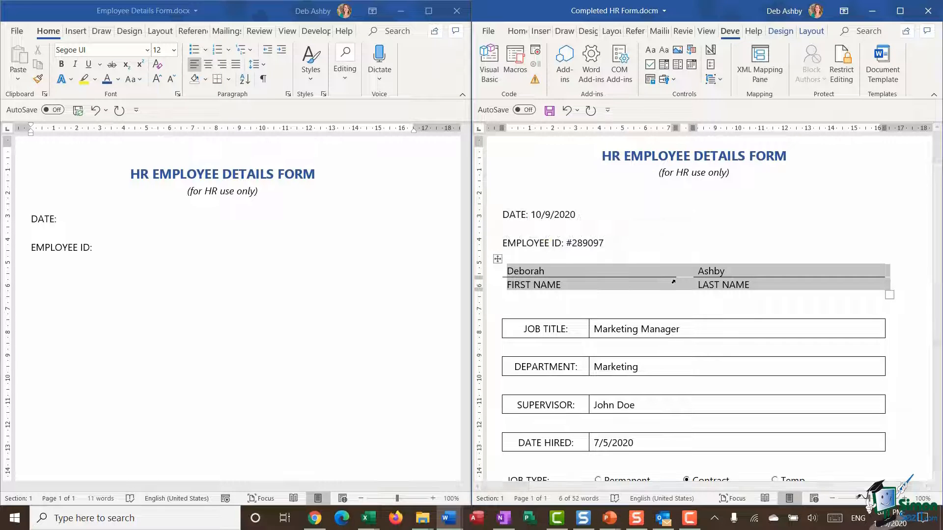
{"action": "left_click", "coordinate": [808, 33]}
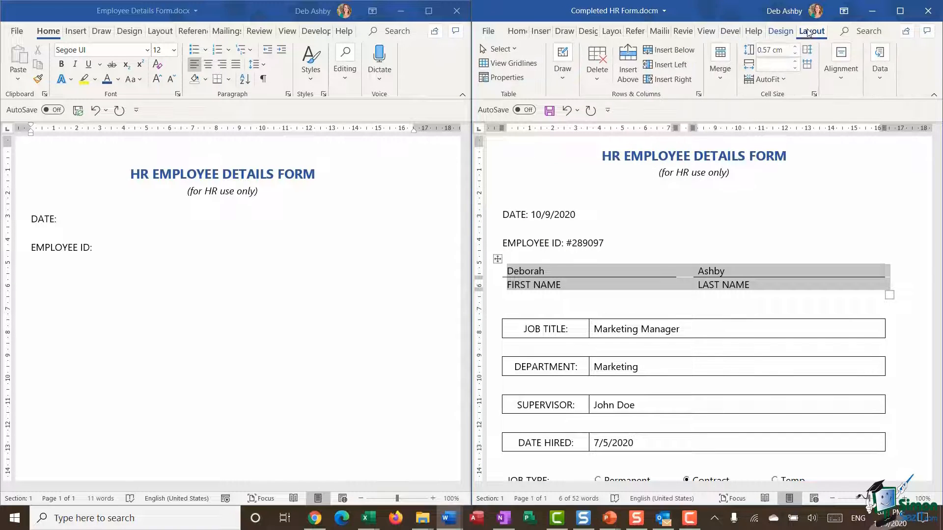
{"action": "left_click", "coordinate": [782, 32]}
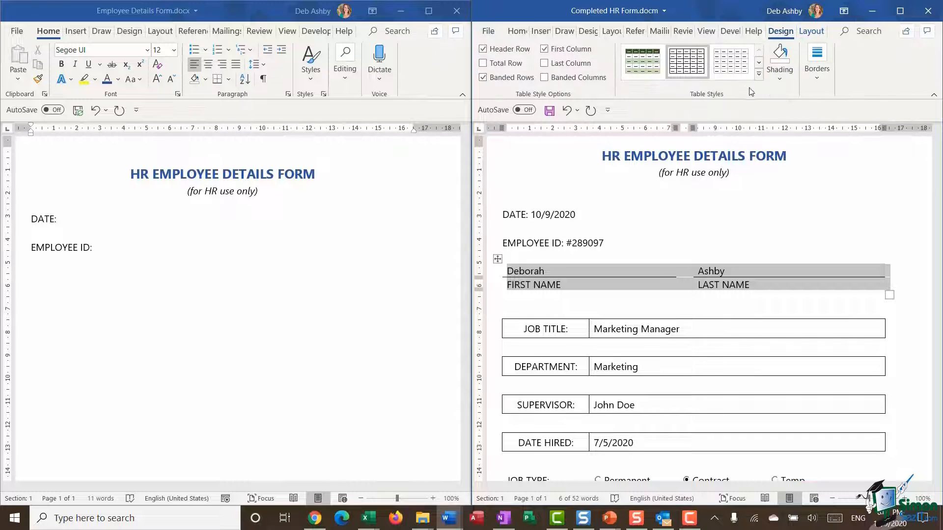
Step: Apply All Borders to the first and last name table in the completed form to examine its cell structure, and undo the change
{"action": "left_click", "coordinate": [819, 79]}
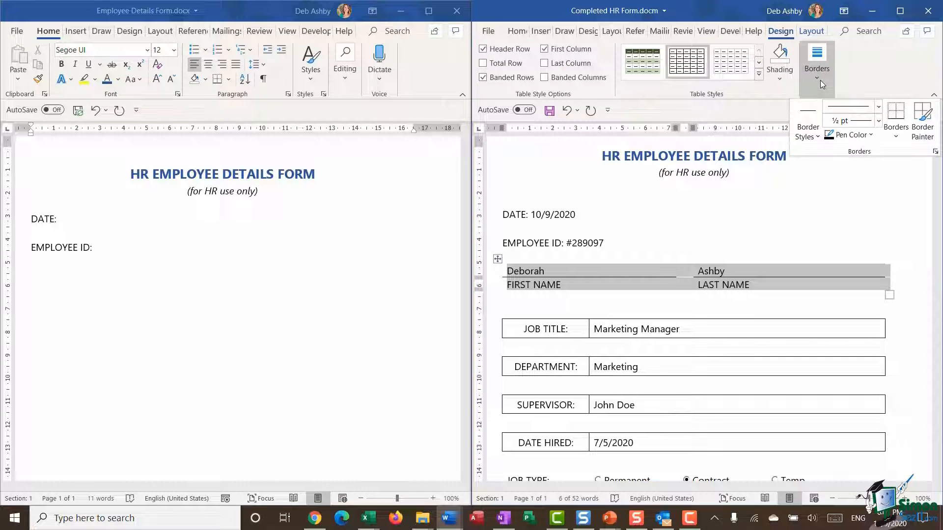
{"action": "left_click", "coordinate": [901, 137]}
{"action": "left_click", "coordinate": [868, 239]}
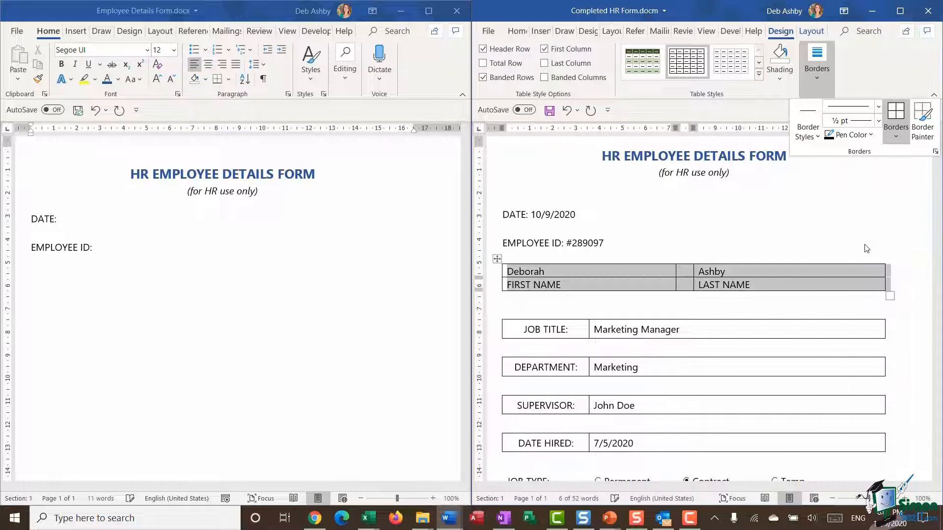
{"action": "left_click", "coordinate": [572, 312]}
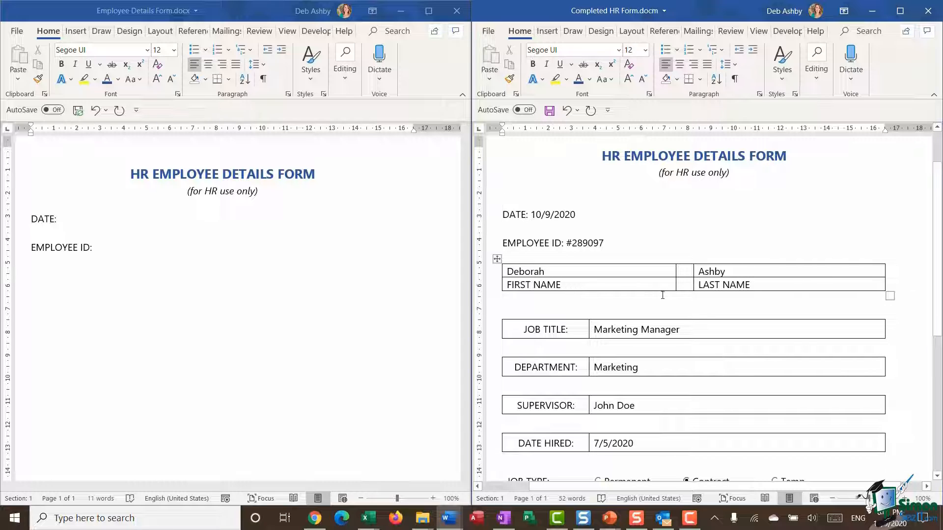
{"action": "mouse_move", "coordinate": [684, 259]}
{"action": "left_click", "coordinate": [567, 110]}
{"action": "left_click", "coordinate": [673, 311]}
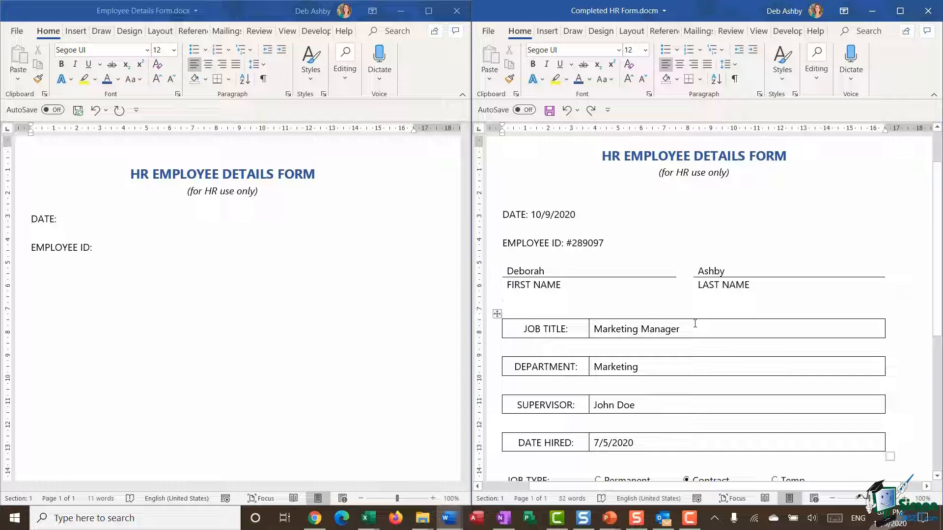
Step: Insert a table with three columns and two rows below the EMPLOYEE ID line of the new form
{"action": "left_click", "coordinate": [41, 276]}
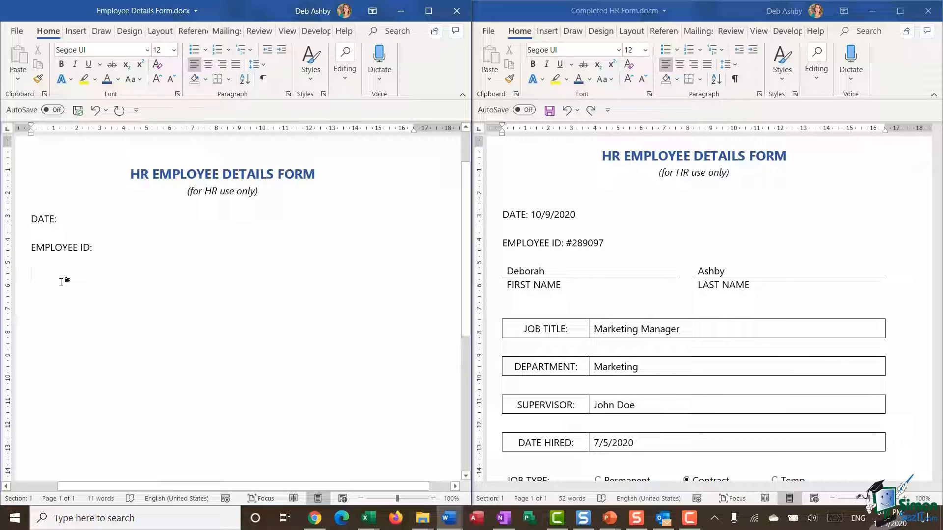
{"action": "left_click", "coordinate": [74, 31]}
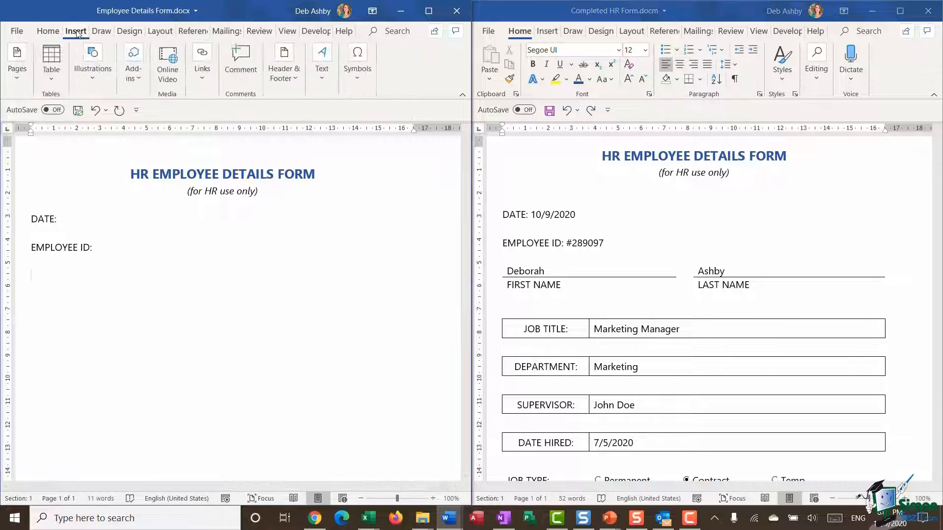
{"action": "left_click", "coordinate": [51, 71]}
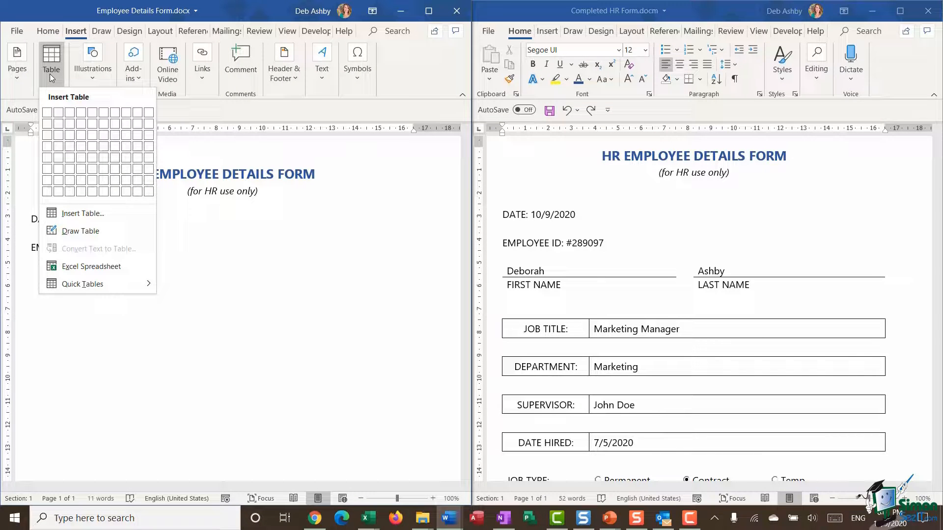
{"action": "left_click", "coordinate": [71, 128]}
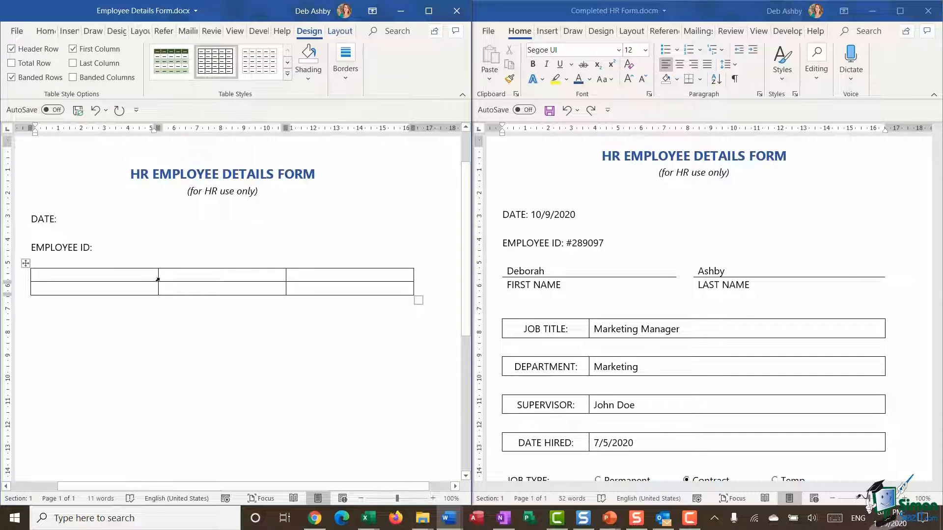
Step: Widen the new table's first column to about 7.5 cm and shrink the middle column to a narrow gap between the outer columns
{"action": "left_click_drag", "start_coordinate": [159, 278], "coordinate": [193, 276]}
{"action": "left_click_drag", "start_coordinate": [286, 273], "coordinate": [206, 277]}
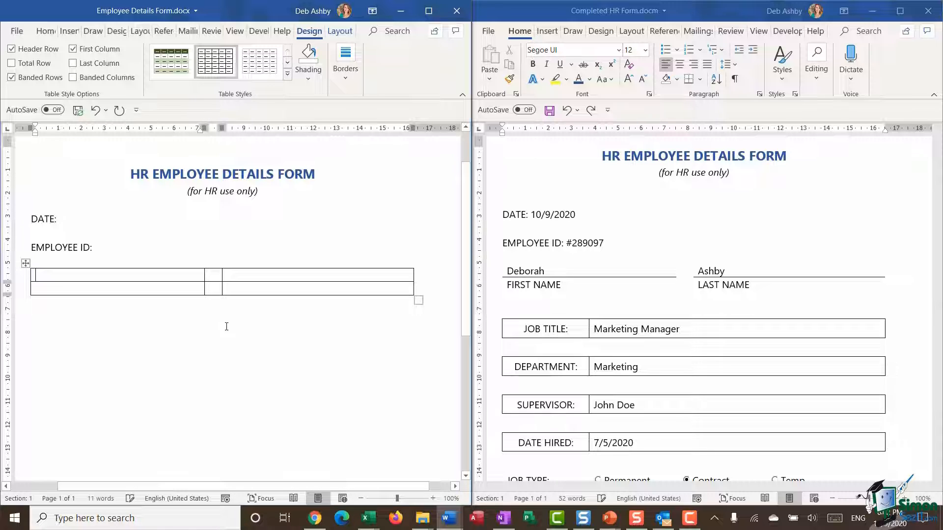
{"action": "left_click", "coordinate": [260, 339]}
Step: Enter "FIRST NAME" and "LAST NAME" in the outer cells of the table's second row
{"action": "left_click", "coordinate": [66, 291]}
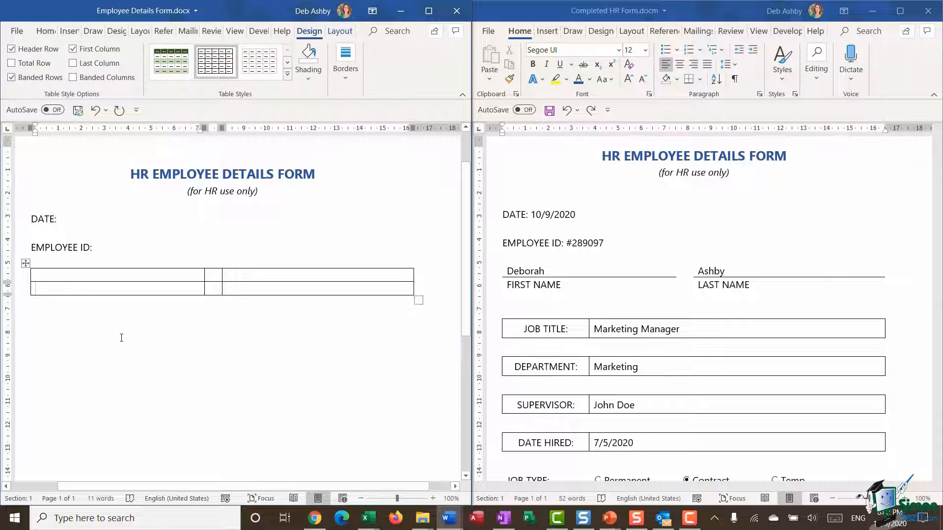
{"action": "type", "text": "FIRST NAME"}
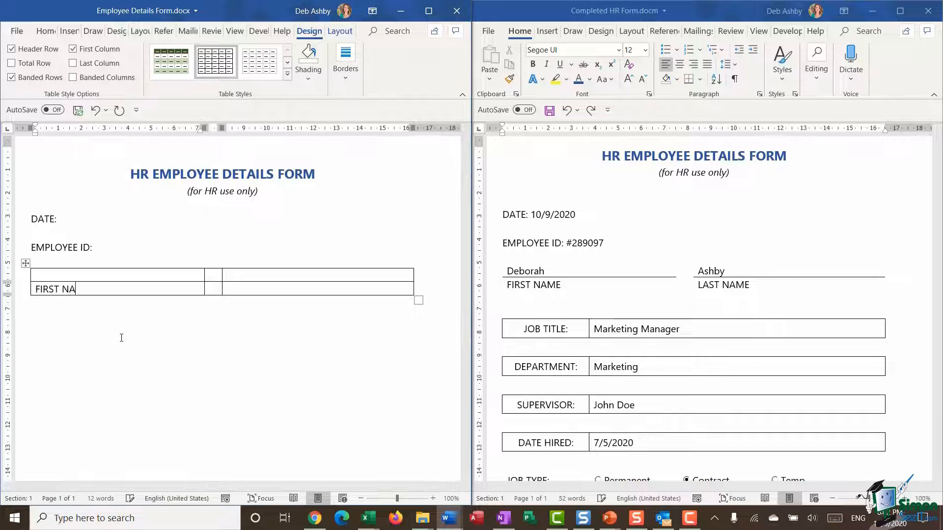
{"action": "key", "text": "Tab"}
{"action": "key", "text": "Tab"}
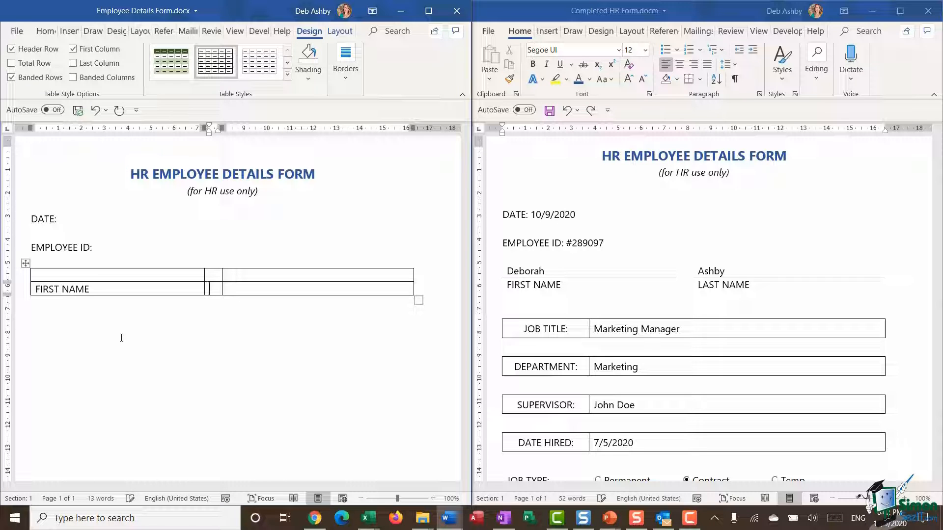
{"action": "type", "text": "LAST NAME"}
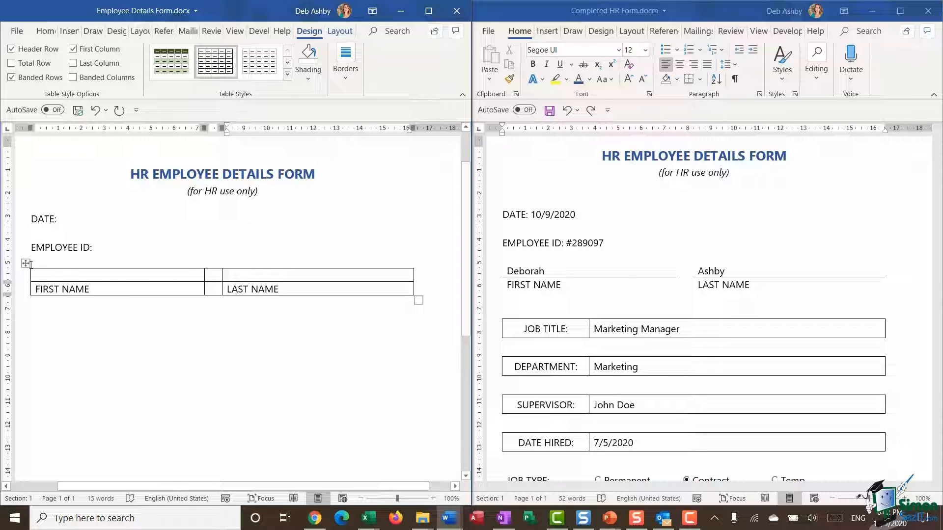
Step: Remove all borders from the whole first name and last name table in the new form
{"action": "left_click", "coordinate": [26, 264]}
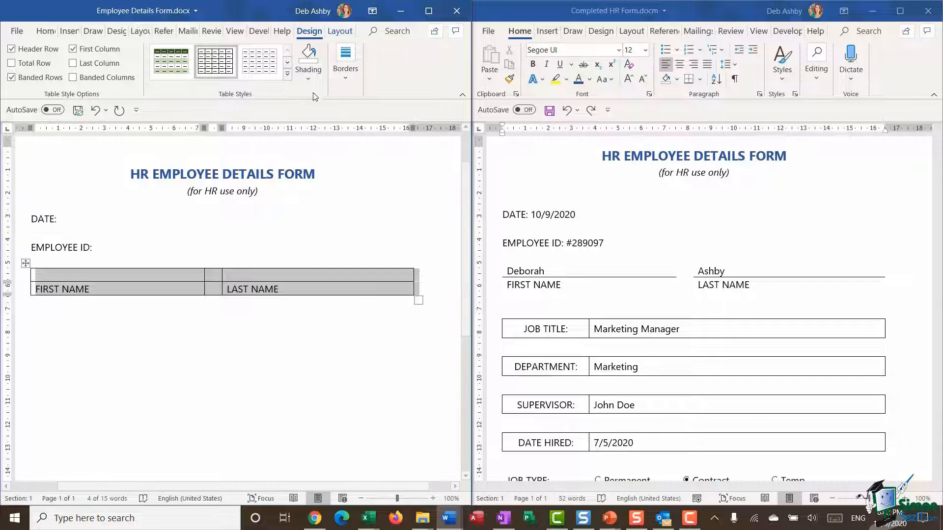
{"action": "left_click", "coordinate": [346, 76]}
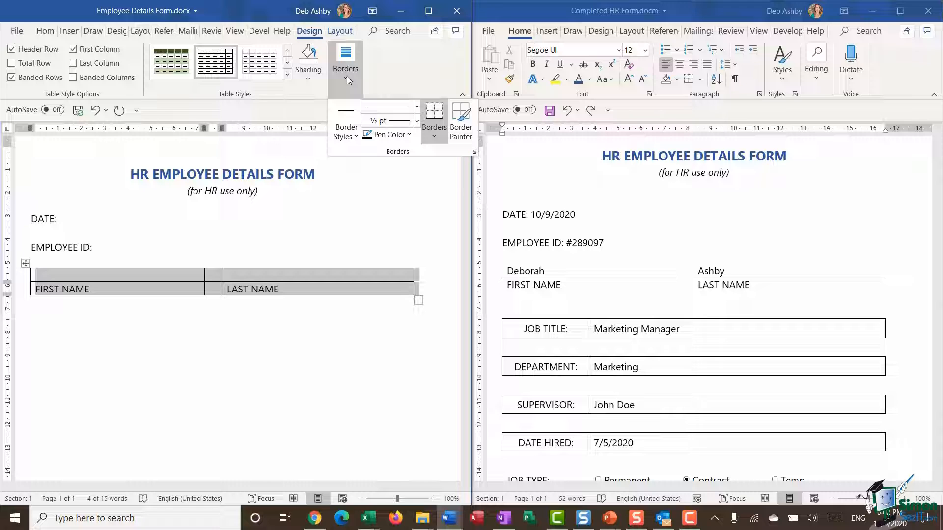
{"action": "left_click", "coordinate": [430, 141]}
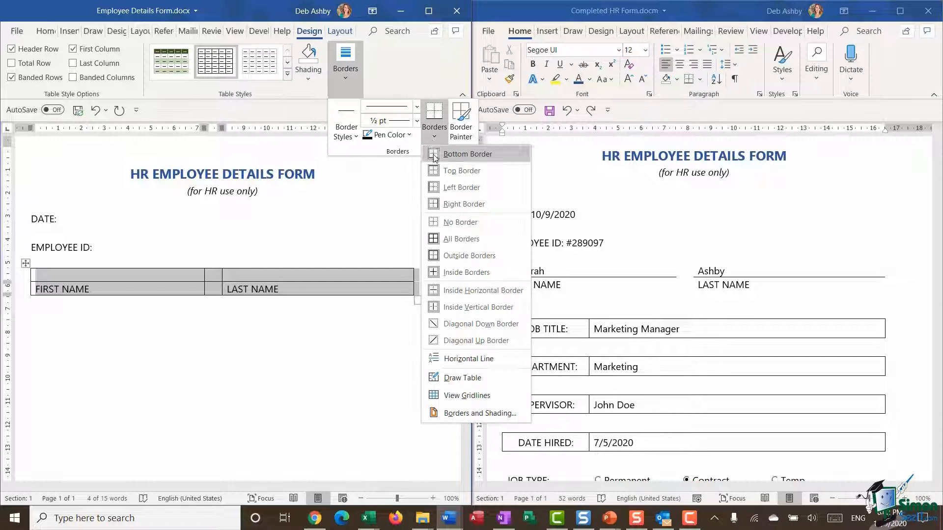
{"action": "left_click", "coordinate": [448, 224]}
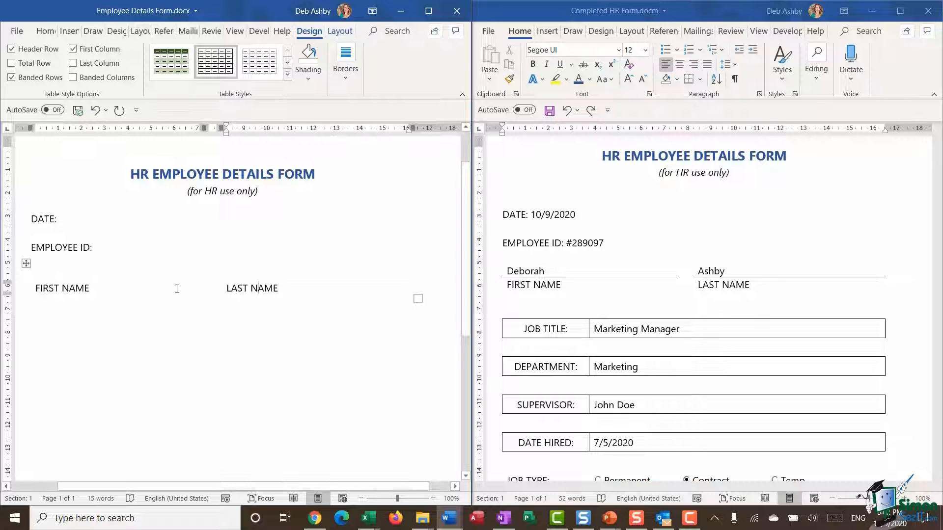
Step: Add a top border to the FIRST NAME cell
{"action": "left_click", "coordinate": [33, 287]}
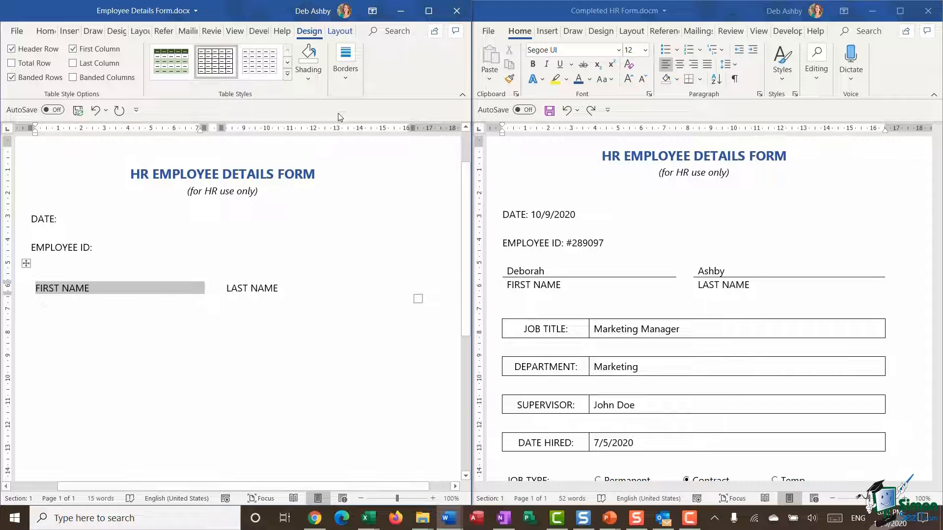
{"action": "left_click", "coordinate": [347, 78]}
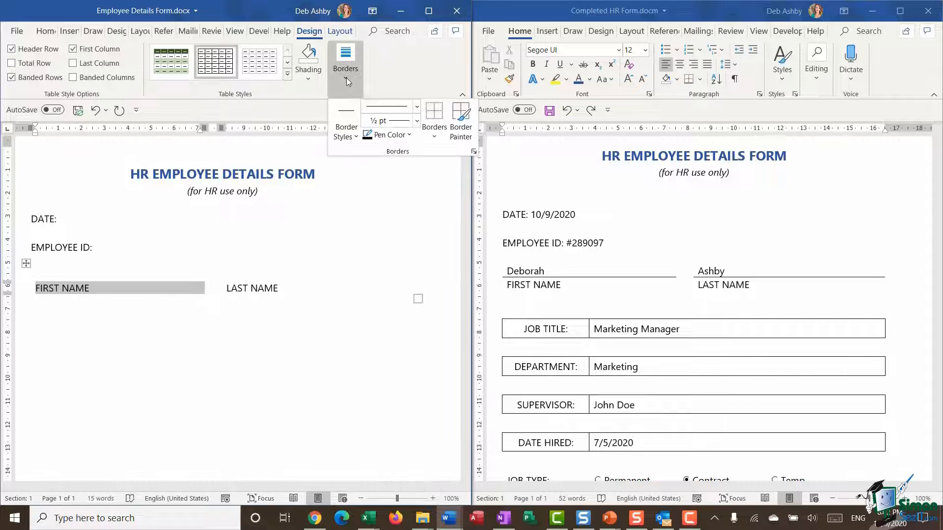
{"action": "left_click", "coordinate": [438, 137]}
{"action": "left_click", "coordinate": [439, 169]}
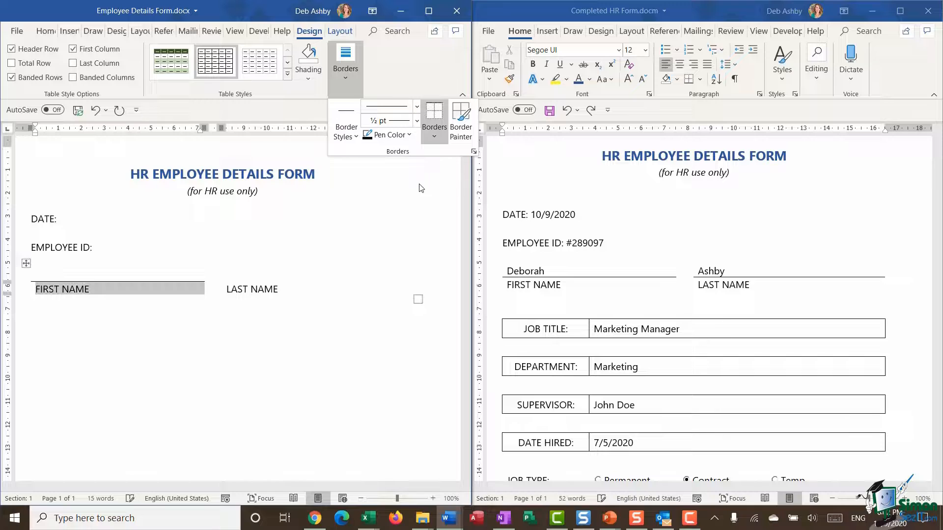
Step: Add a top border to the LAST NAME cell
{"action": "left_click", "coordinate": [257, 291]}
{"action": "left_click_drag", "start_coordinate": [226, 288], "coordinate": [324, 287]}
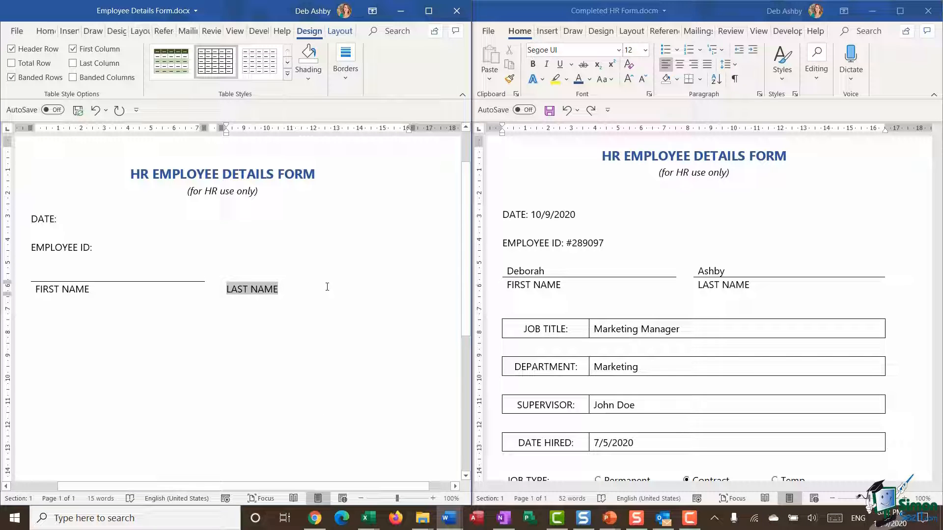
{"action": "left_click", "coordinate": [341, 84]}
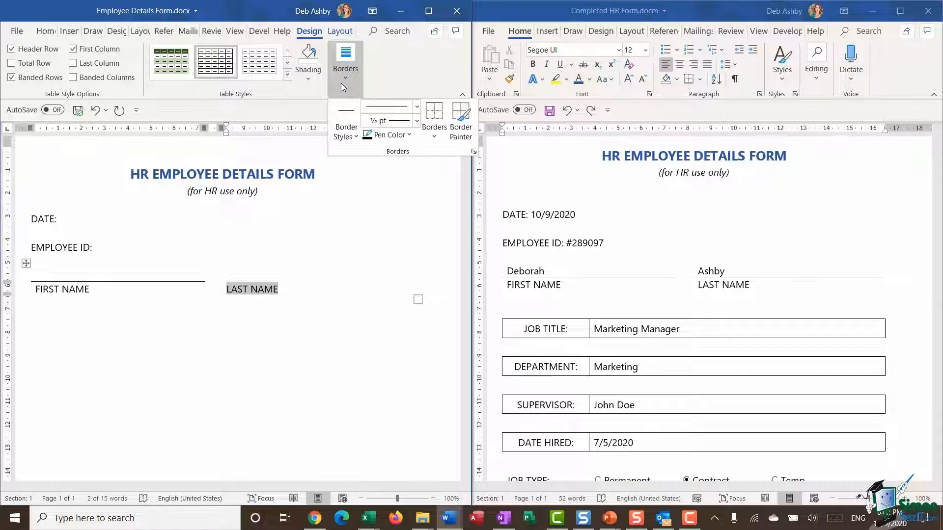
{"action": "left_click", "coordinate": [434, 131]}
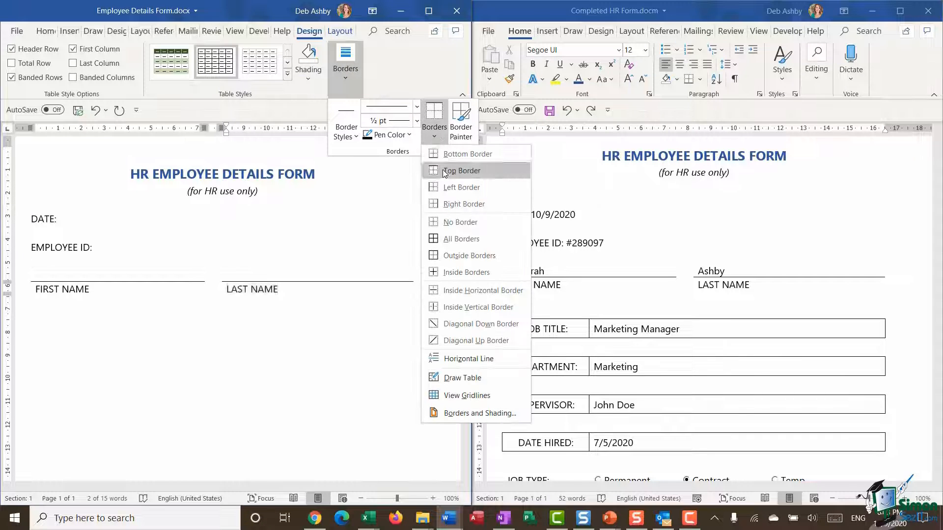
{"action": "left_click", "coordinate": [444, 172]}
{"action": "key", "text": "Escape"}
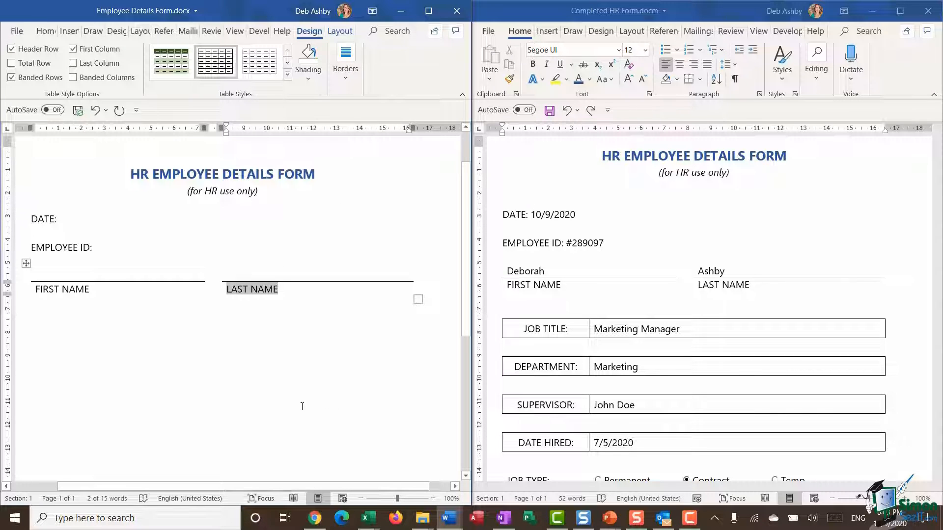
Step: Start a new line below the name table and examine the layout of the job details table in the completed form
{"action": "left_click", "coordinate": [302, 406]}
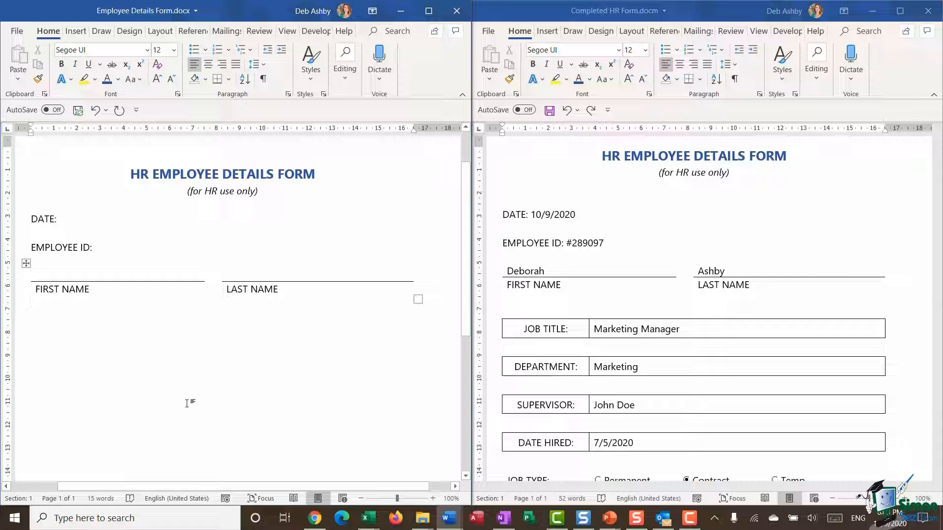
{"action": "key", "text": "Return"}
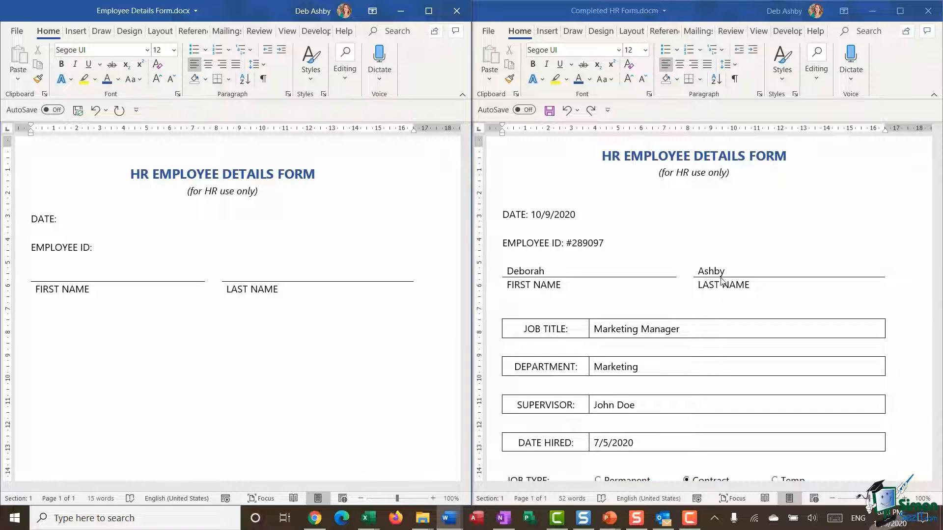
{"action": "scroll", "coordinate": [720, 280], "scroll_direction": "down", "scroll_amount": 3}
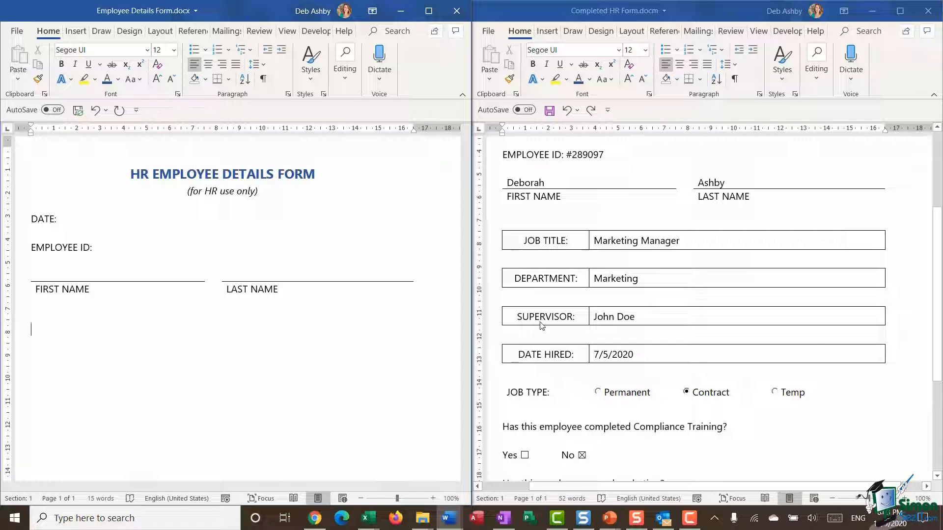
{"action": "left_click_drag", "start_coordinate": [540, 356], "coordinate": [554, 237]}
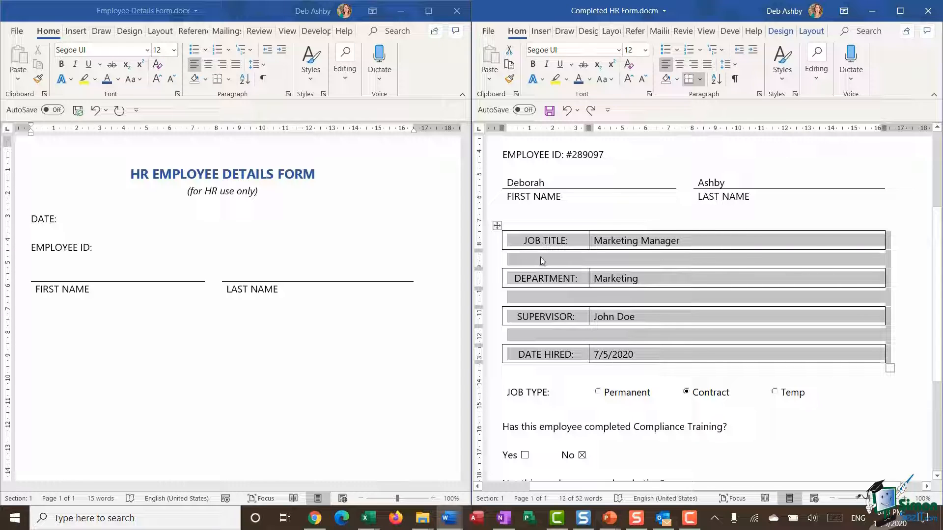
Step: Insert a table with two columns and seven rows below the name table and narrow its first column to about 4 cm
{"action": "left_click", "coordinate": [48, 334]}
{"action": "left_click", "coordinate": [75, 31]}
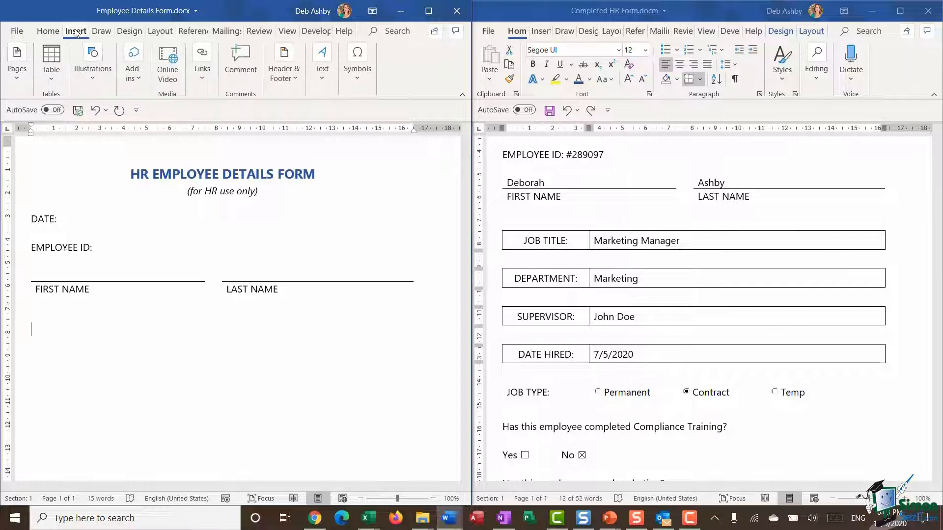
{"action": "left_click", "coordinate": [50, 69]}
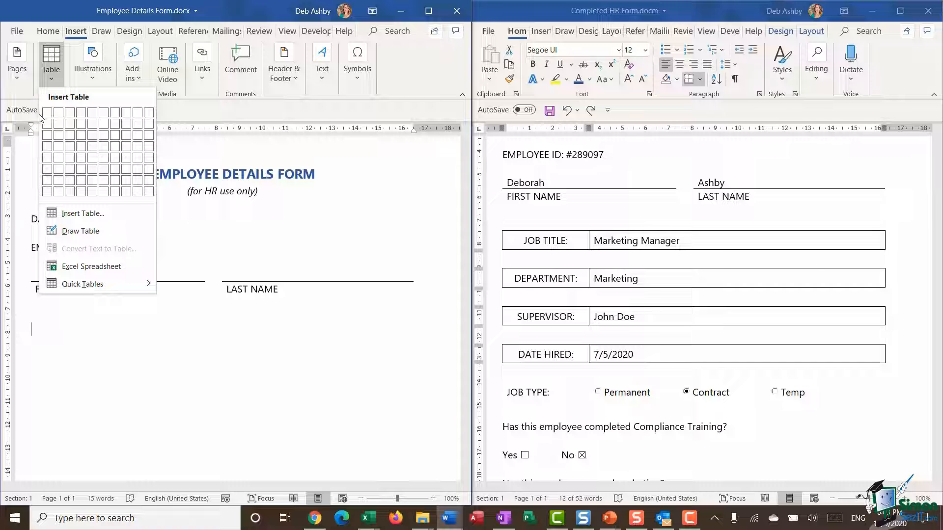
{"action": "left_click", "coordinate": [59, 180]}
{"action": "left_click_drag", "start_coordinate": [222, 344], "coordinate": [125, 341]}
{"action": "scroll", "coordinate": [197, 334], "scroll_direction": "down", "scroll_amount": 3}
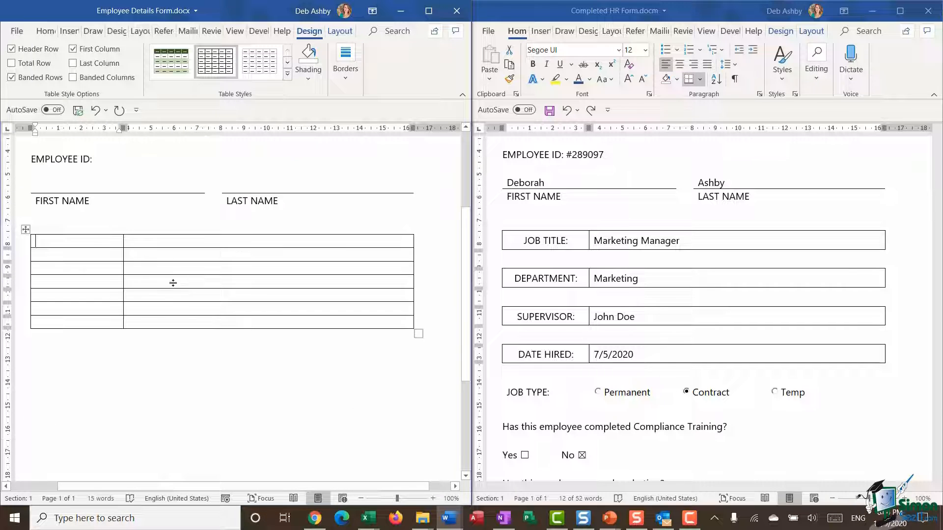
Step: Compare the row height setting of the new seven-row table with that of the job details table in the completed form
{"action": "left_click", "coordinate": [25, 229]}
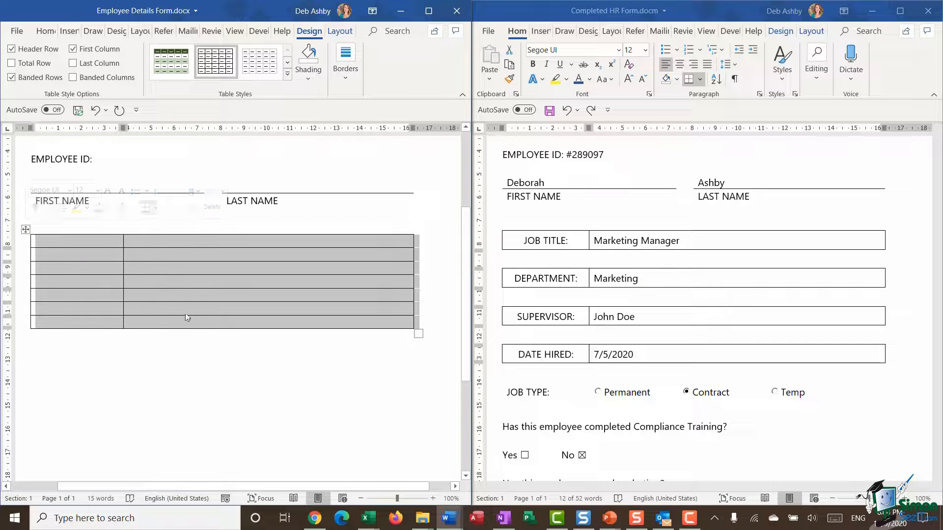
{"action": "left_click", "coordinate": [339, 33]}
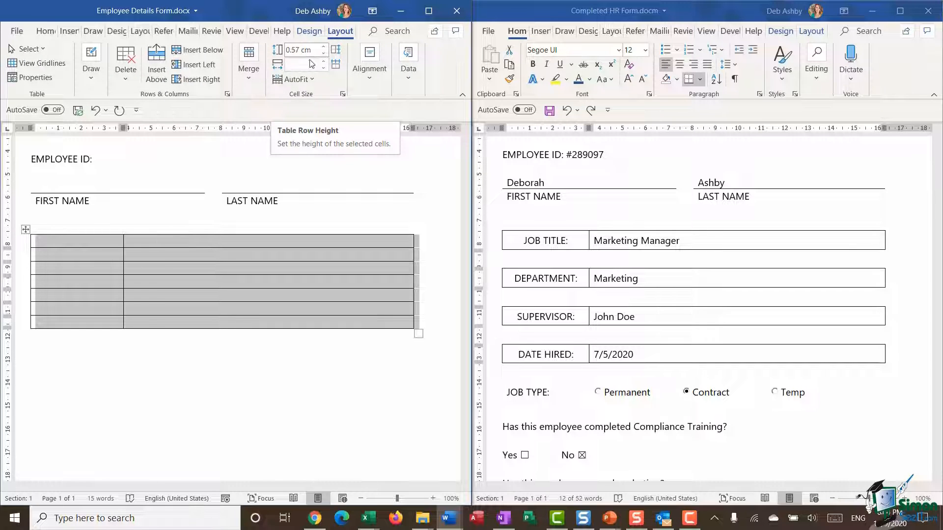
{"action": "left_click", "coordinate": [615, 260]}
{"action": "left_click", "coordinate": [496, 225]}
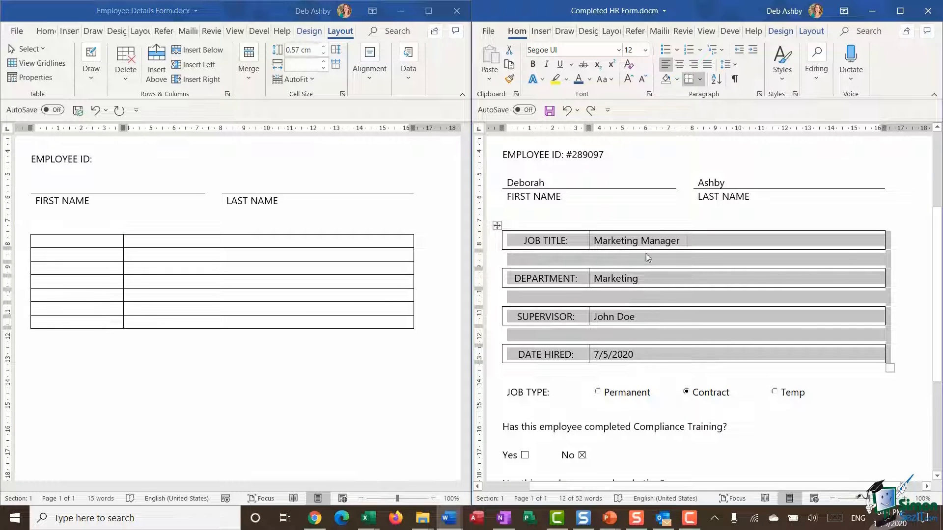
{"action": "left_click", "coordinate": [811, 31]}
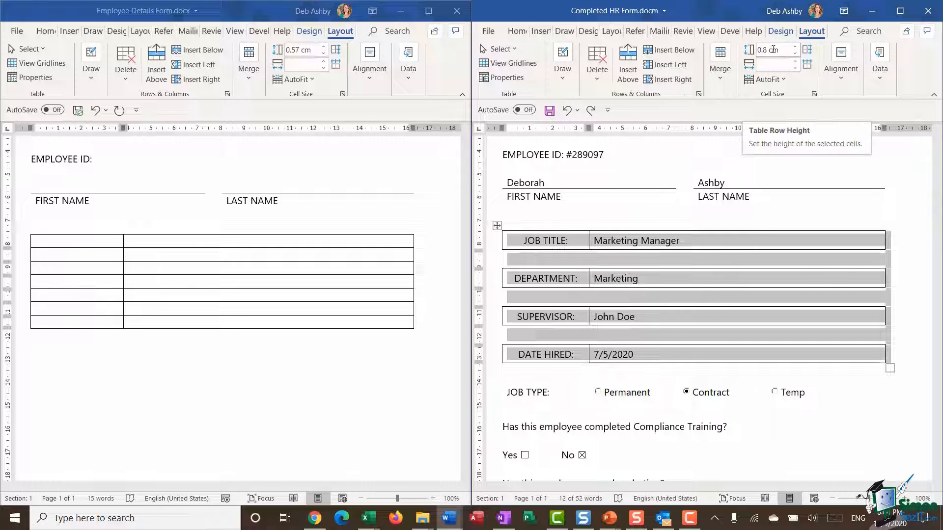
Step: Set the height of all seven rows in the new job details table to 0.8 cm
{"action": "left_click", "coordinate": [100, 263]}
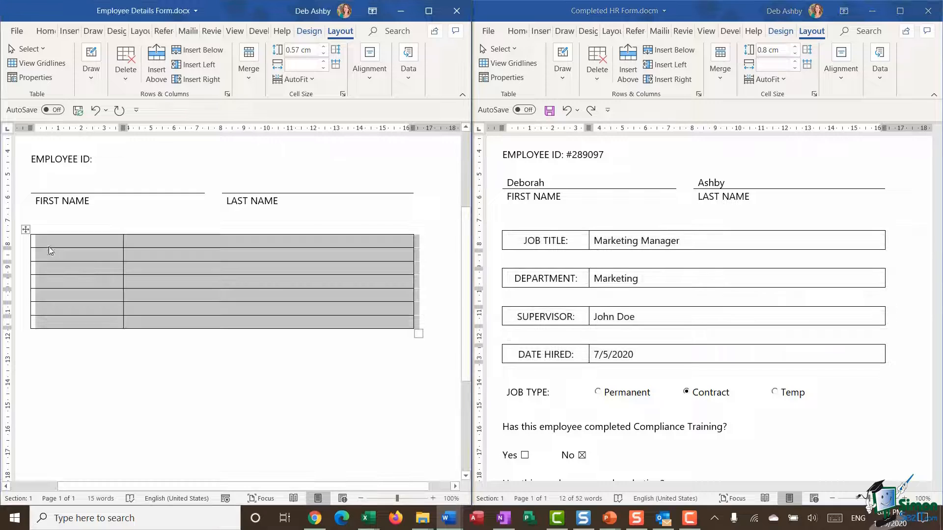
{"action": "left_click", "coordinate": [25, 231]}
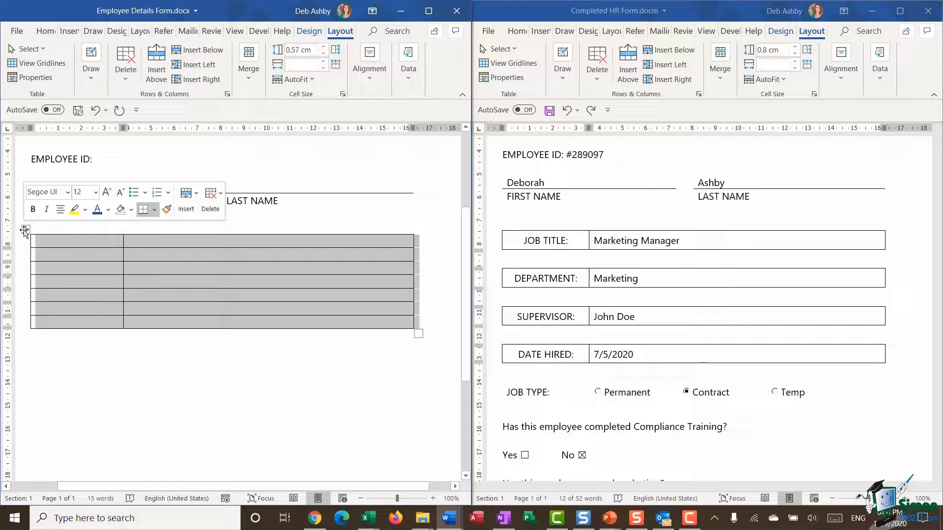
{"action": "left_click", "coordinate": [324, 48]}
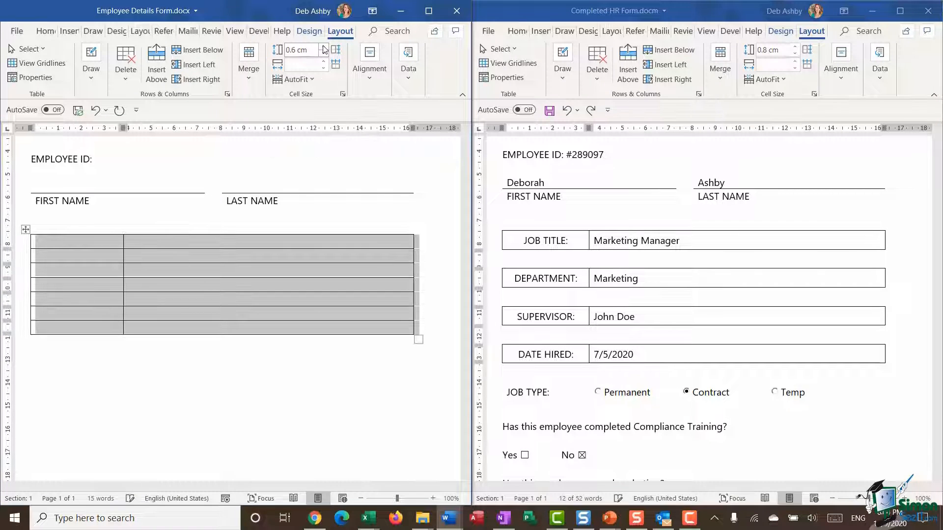
{"action": "left_click", "coordinate": [323, 48]}
{"action": "left_click", "coordinate": [323, 47]}
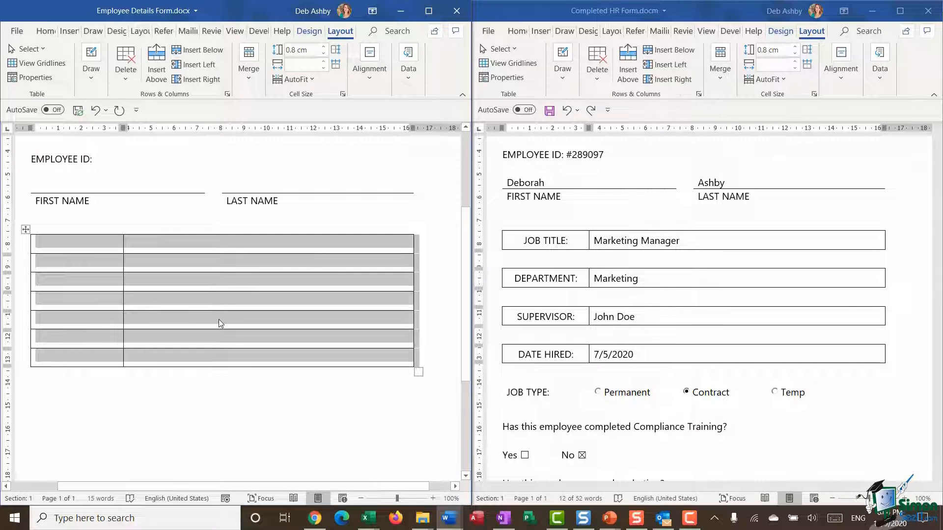
{"action": "left_click", "coordinate": [223, 404]}
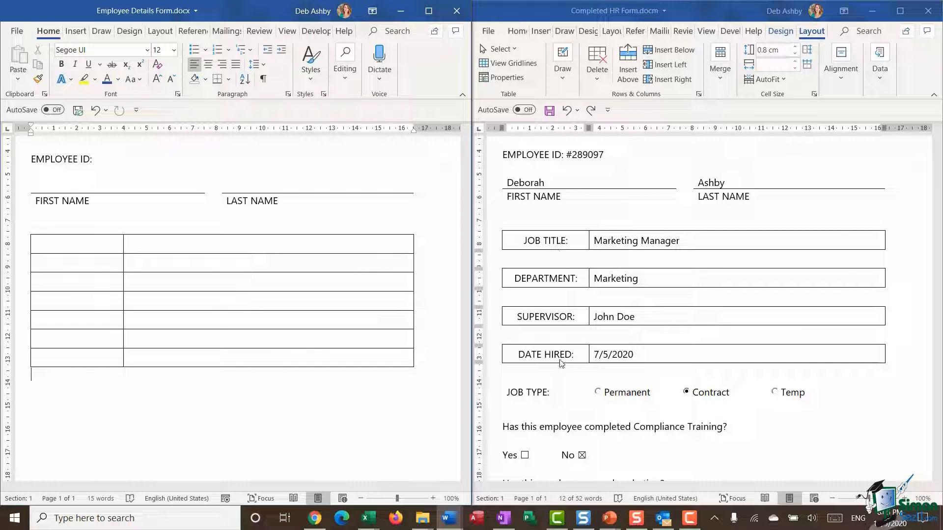
Step: Centre the table's first column both ways, and align its second column to centre left
{"action": "left_click", "coordinate": [74, 232]}
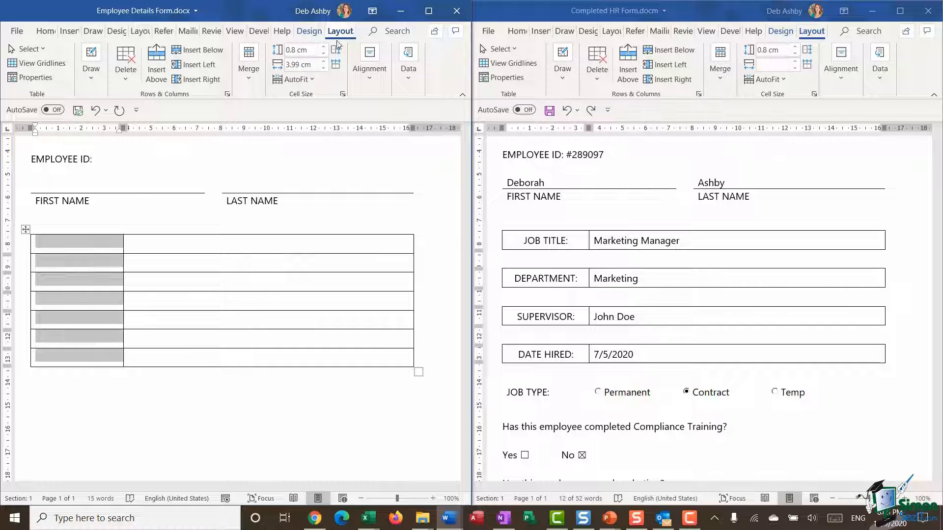
{"action": "left_click", "coordinate": [372, 82]}
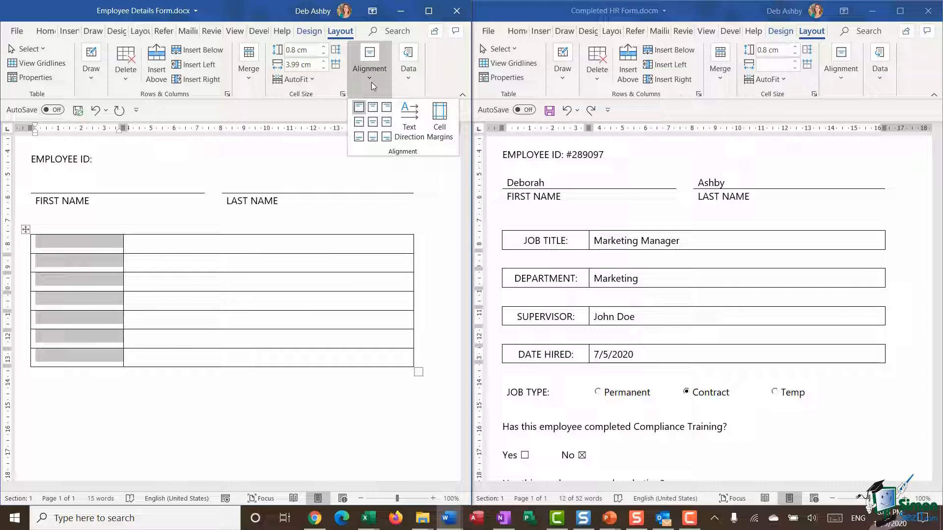
{"action": "left_click", "coordinate": [373, 122]}
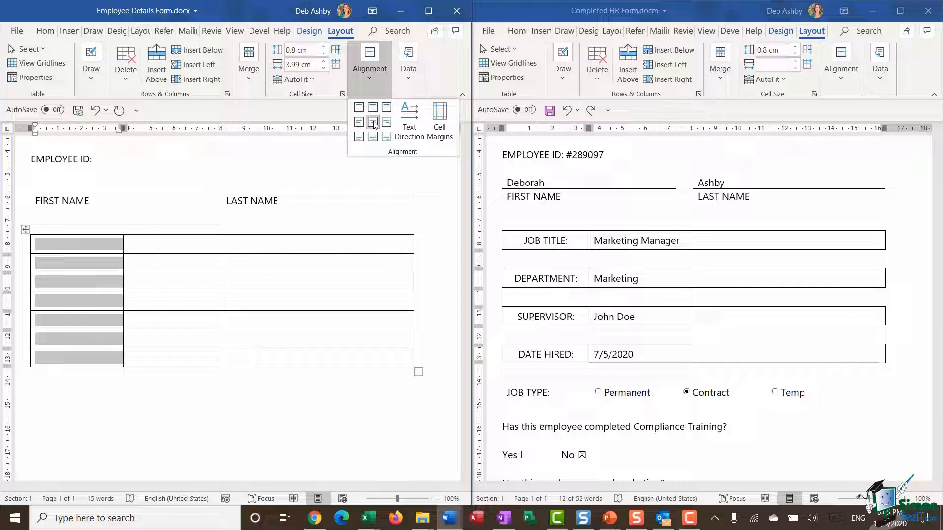
{"action": "left_click", "coordinate": [291, 232]}
{"action": "left_click", "coordinate": [291, 232]}
{"action": "left_click", "coordinate": [368, 78]}
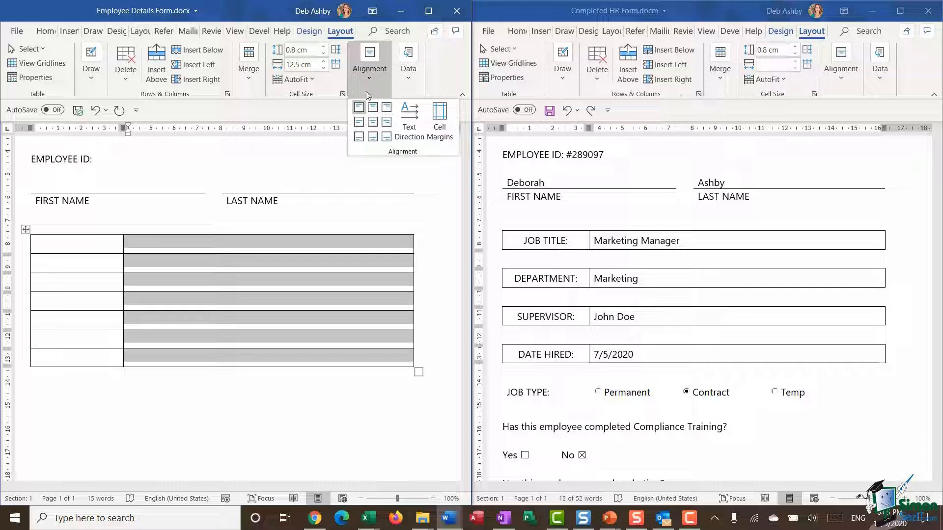
{"action": "left_click", "coordinate": [359, 128]}
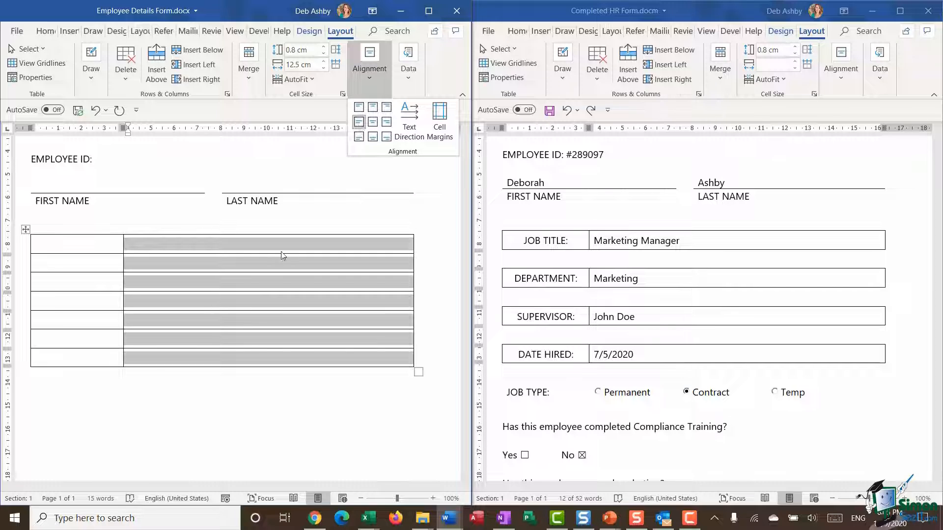
Step: Enter the labels "JOB TITLE:" in the first row and "DEPARTMENT:" in the third row of the first column
{"action": "left_click", "coordinate": [64, 246]}
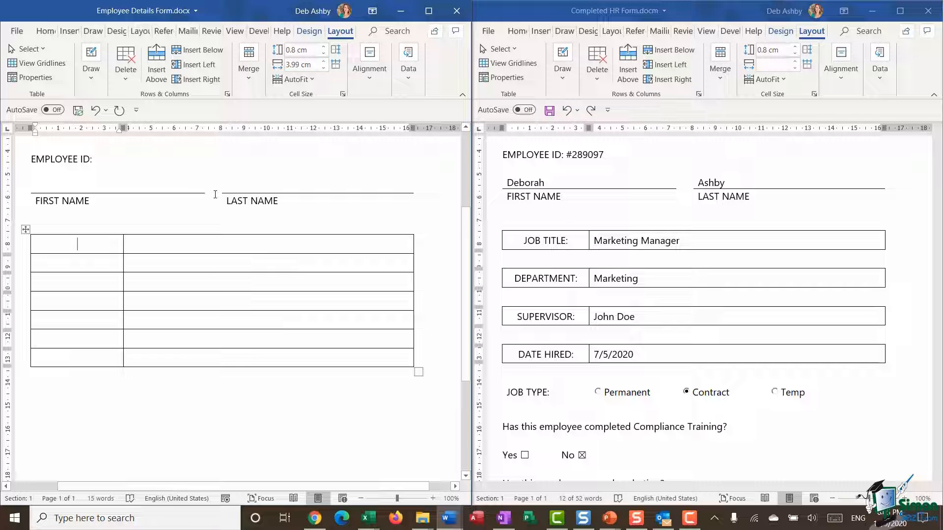
{"action": "type", "text": "JO"}
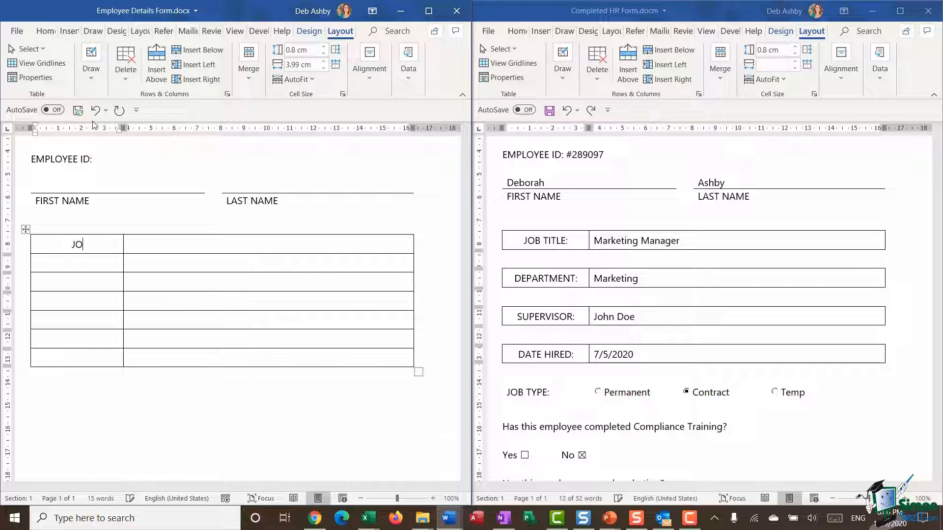
{"action": "type", "text": "B TITLE:"}
{"action": "key", "text": "Tab"}
{"action": "key", "text": "Tab"}
{"action": "key", "text": "Tab"}
{"action": "key", "text": "Tab"}
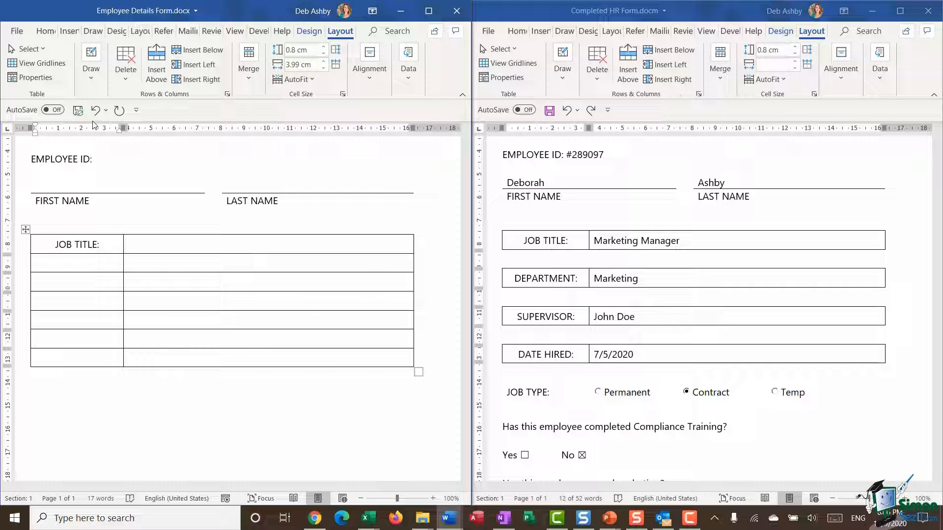
{"action": "type", "text": "EPARTMENT:"}
Step: Enter the labels "SUPERVISOR:" in the fifth row and "DATE HIRED:" in the seventh row of the first column
{"action": "key", "text": "Down"}
{"action": "key", "text": "Down"}
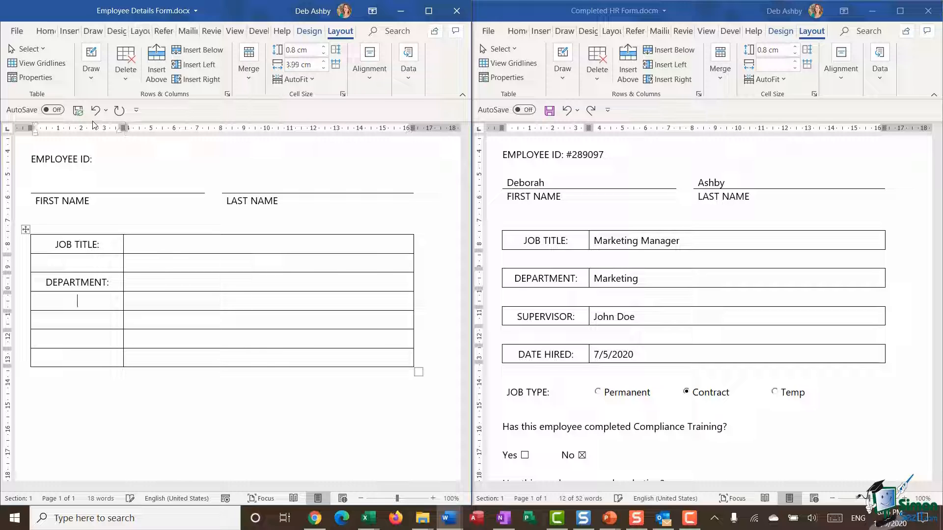
{"action": "type", "text": "SUPERVISOR:"}
{"action": "key", "text": "Down"}
{"action": "key", "text": "Down"}
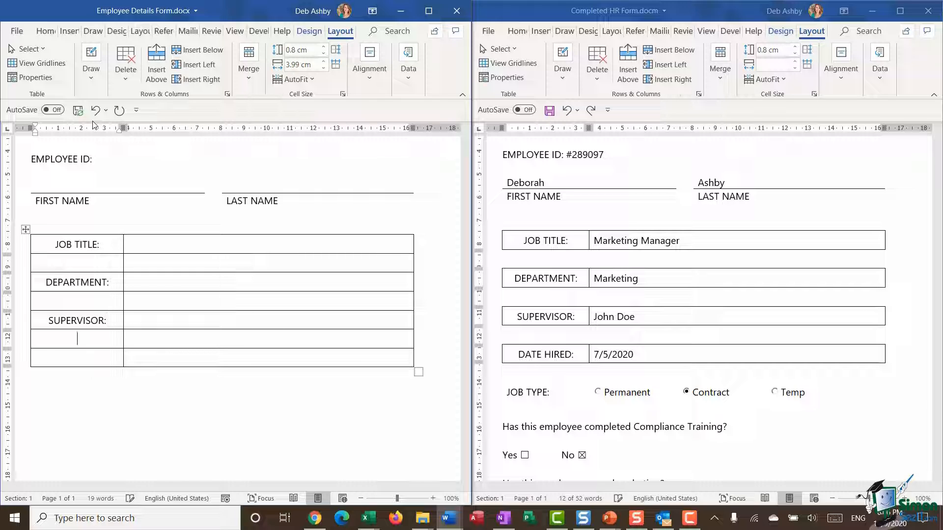
{"action": "type", "text": "DATE HIRED:"}
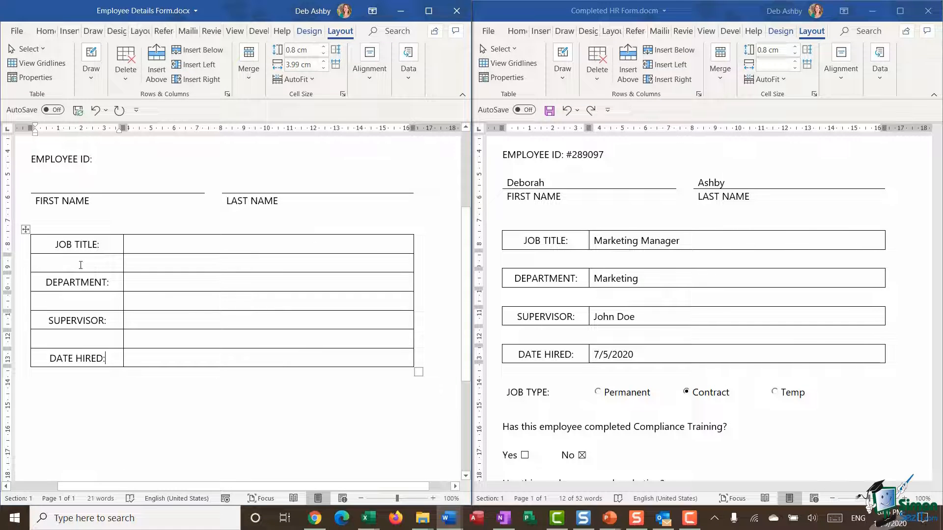
Step: Compare the spacer row with the completed form and remove the inside vertical border from the blank row between JOB TITLE and DEPARTMENT
{"action": "left_click", "coordinate": [23, 265]}
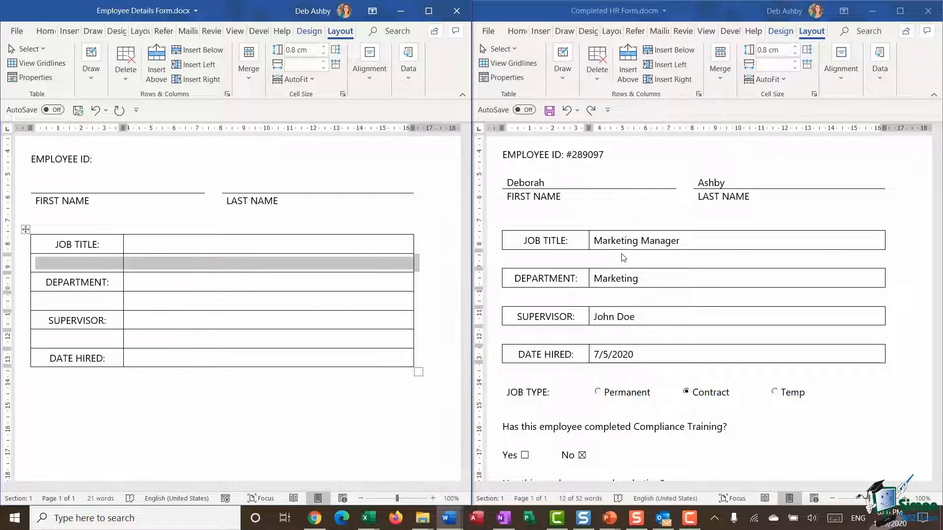
{"action": "left_click", "coordinate": [594, 269]}
{"action": "left_click", "coordinate": [807, 216]}
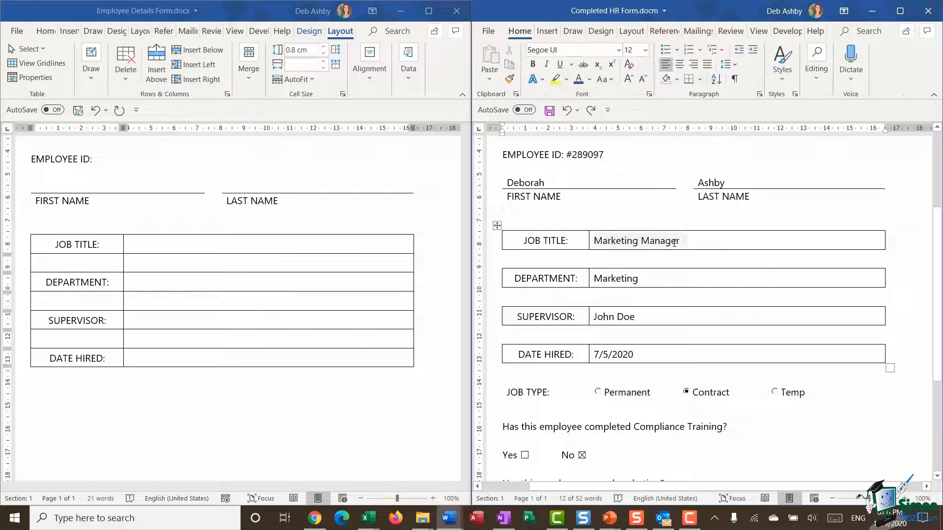
{"action": "left_click", "coordinate": [18, 269]}
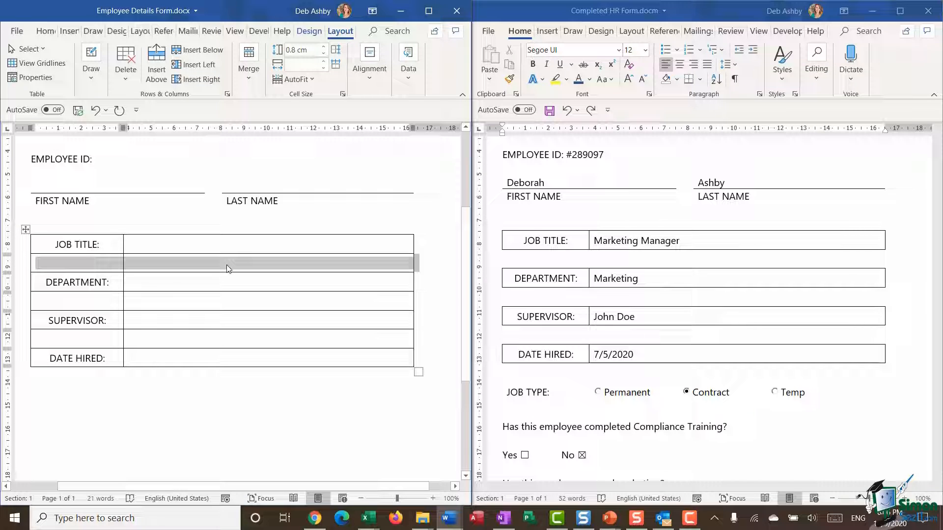
{"action": "left_click", "coordinate": [308, 33]}
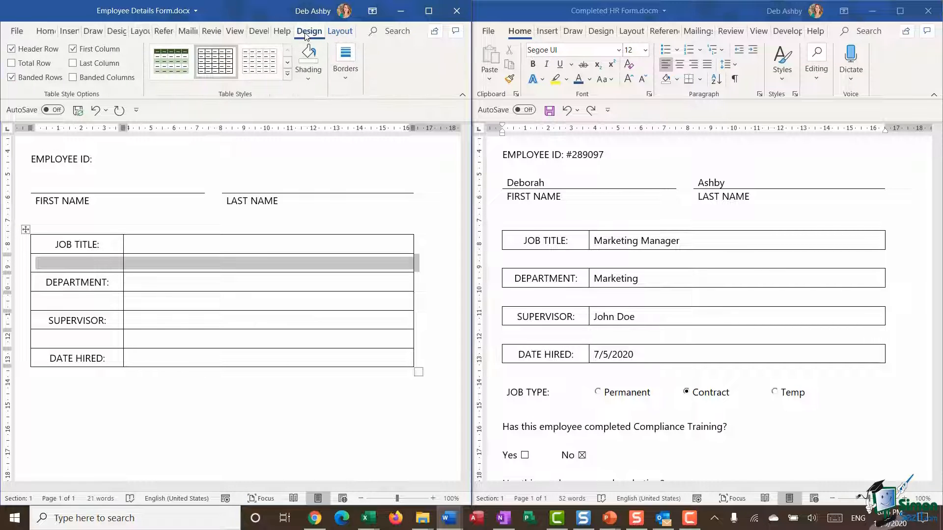
{"action": "left_click", "coordinate": [346, 78]}
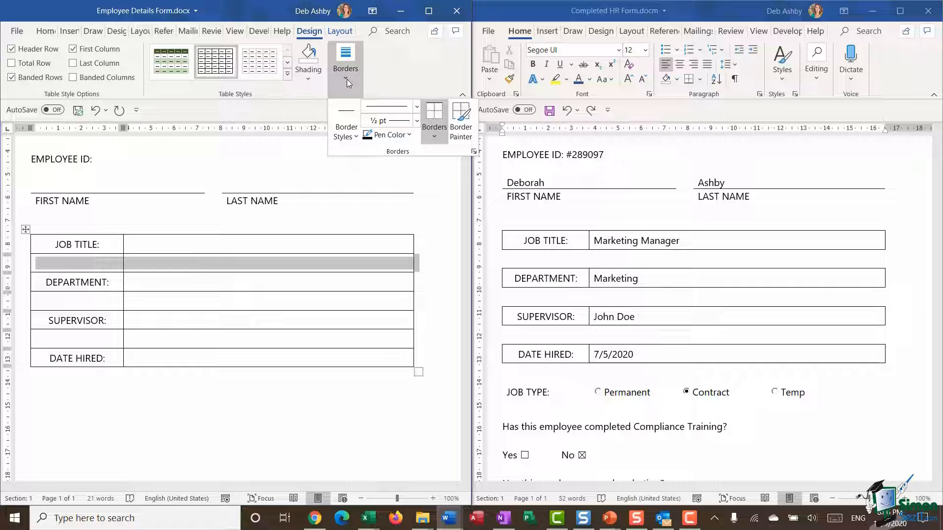
{"action": "left_click", "coordinate": [435, 138]}
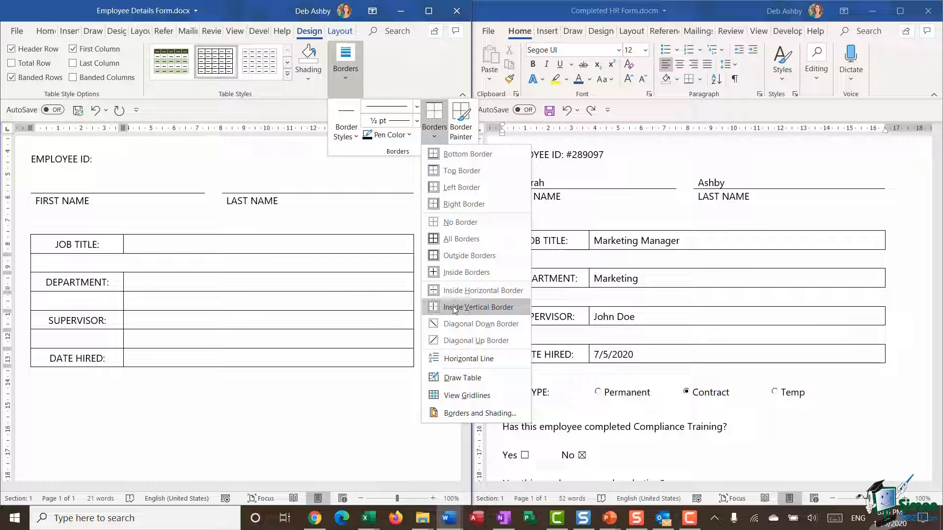
{"action": "left_click", "coordinate": [485, 308]}
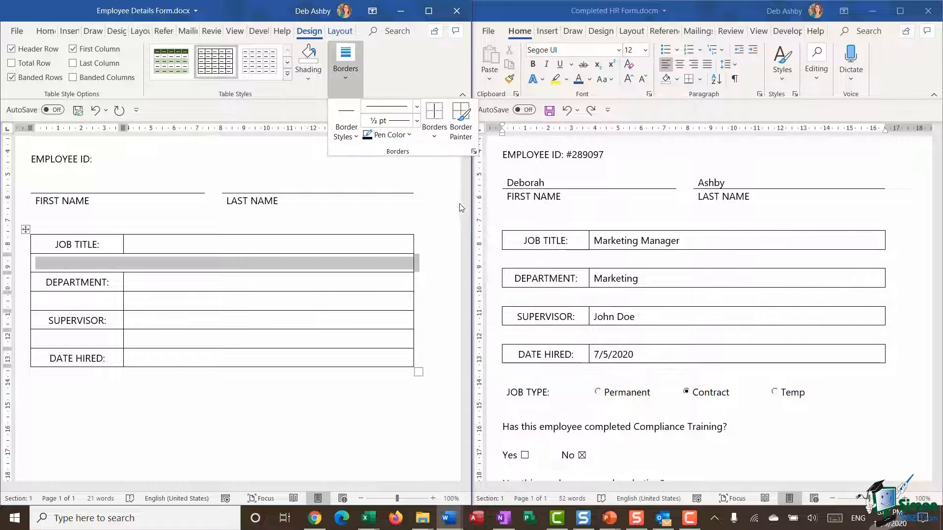
Step: Remove the left and right borders from the blank row between JOB TITLE and DEPARTMENT
{"action": "left_click", "coordinate": [436, 137]}
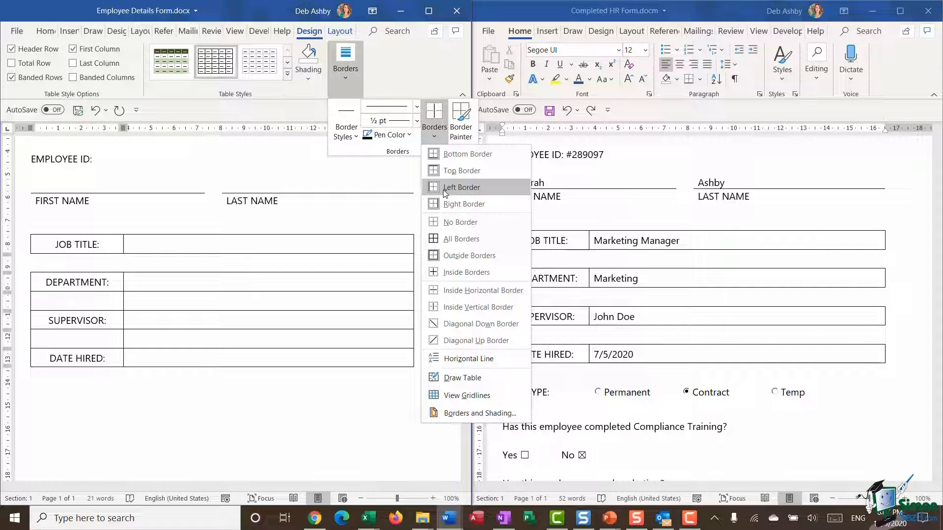
{"action": "left_click", "coordinate": [443, 188]}
{"action": "left_click", "coordinate": [436, 136]}
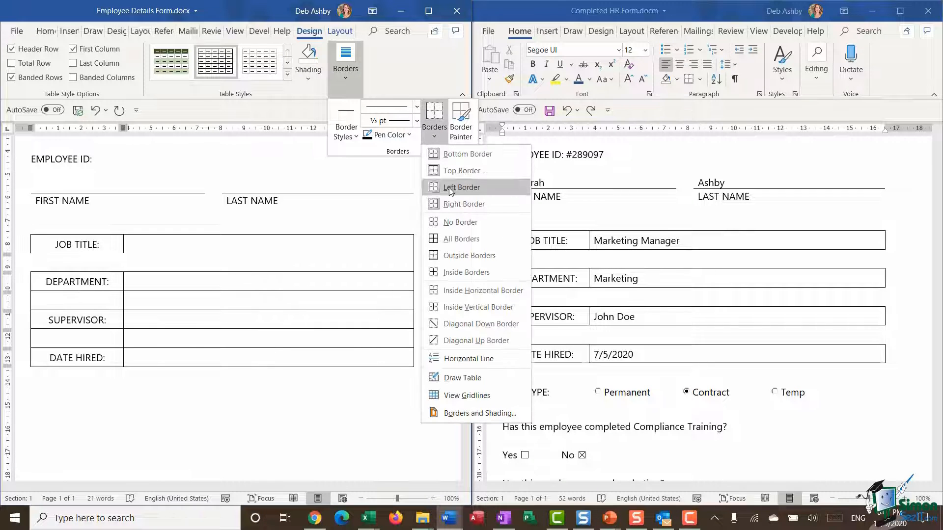
{"action": "left_click", "coordinate": [448, 207]}
{"action": "left_click", "coordinate": [293, 412]}
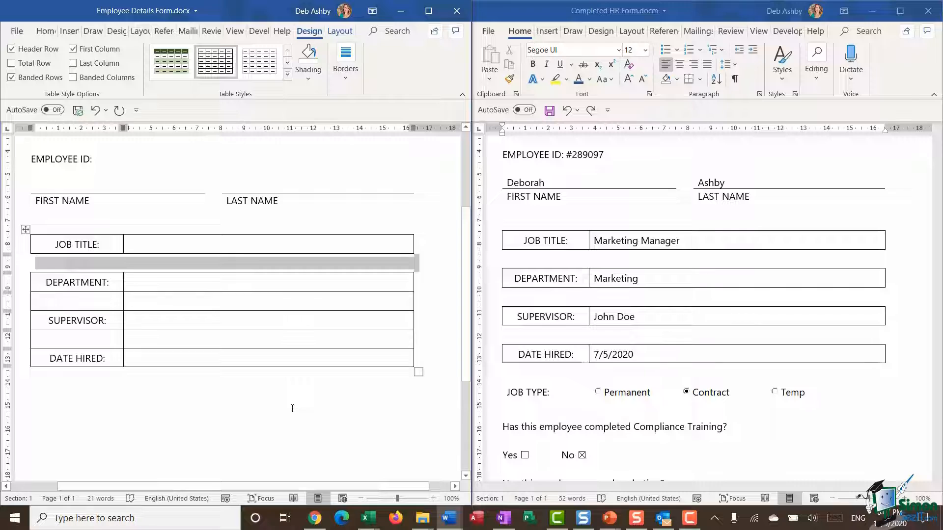
{"action": "left_click", "coordinate": [293, 409]}
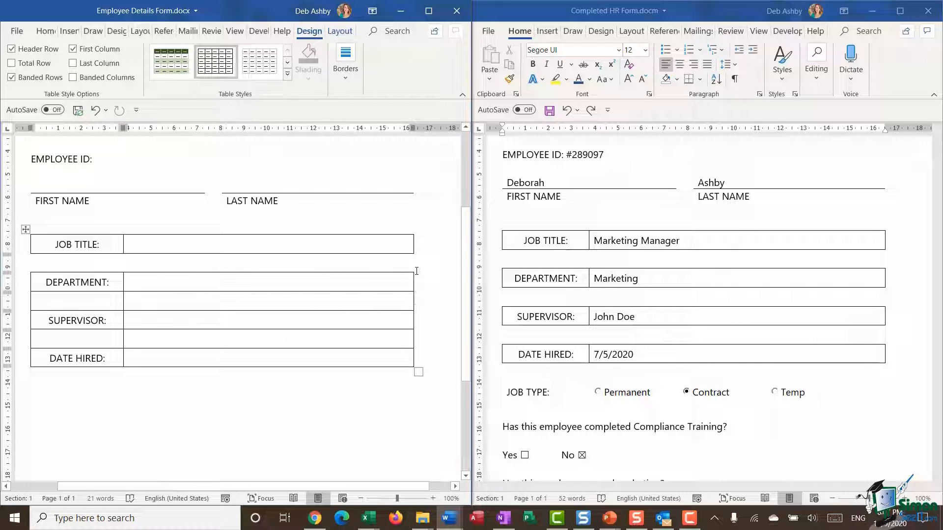
Step: Remove the inside vertical, left and right borders from the blank row between DEPARTMENT and SUPERVISOR
{"action": "left_click", "coordinate": [16, 308]}
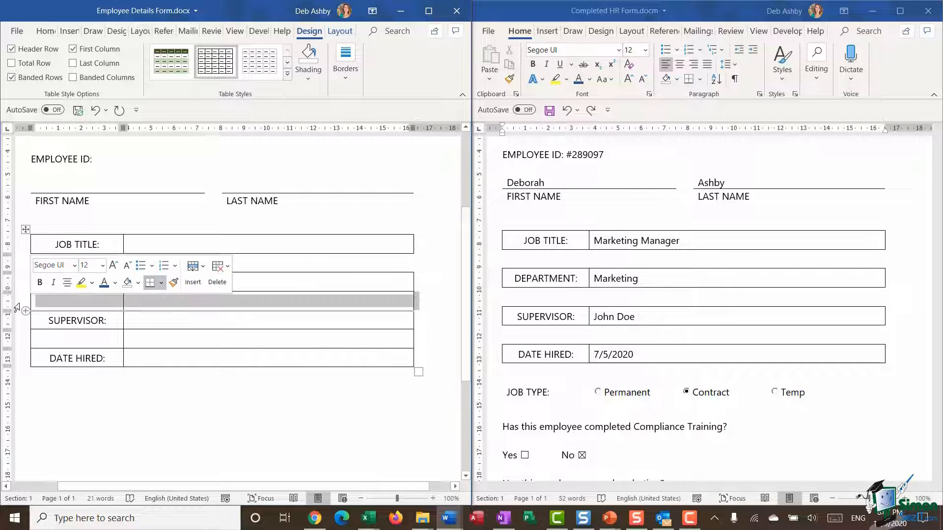
{"action": "left_click", "coordinate": [351, 76]}
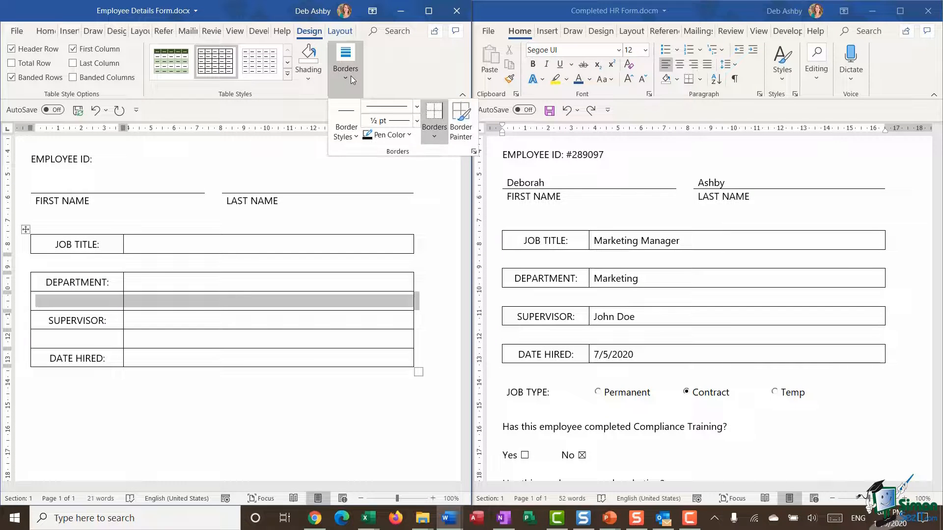
{"action": "left_click", "coordinate": [434, 136]}
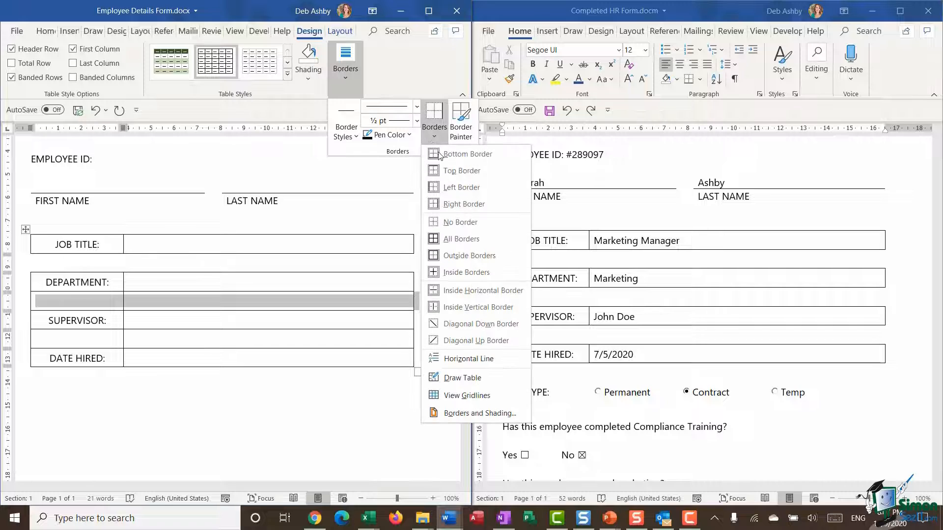
{"action": "left_click", "coordinate": [442, 307]}
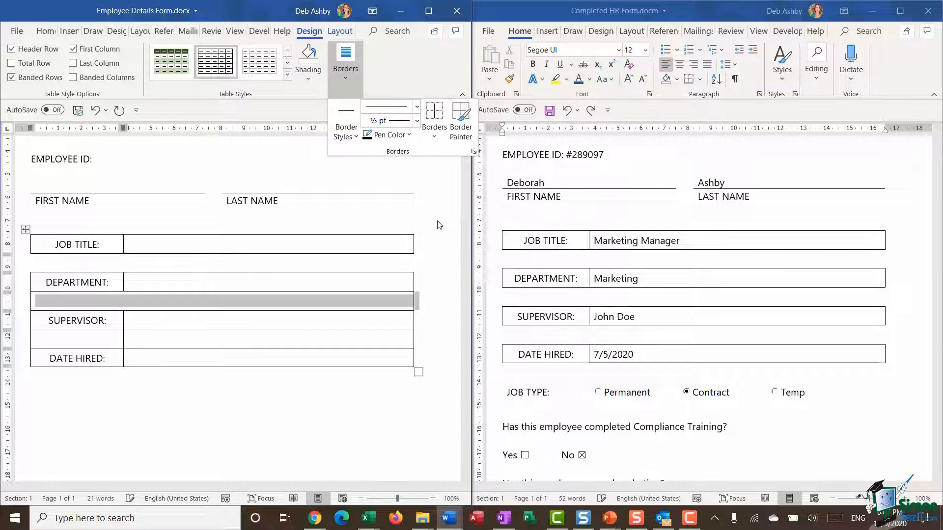
{"action": "left_click", "coordinate": [441, 143]}
{"action": "left_click", "coordinate": [442, 187]}
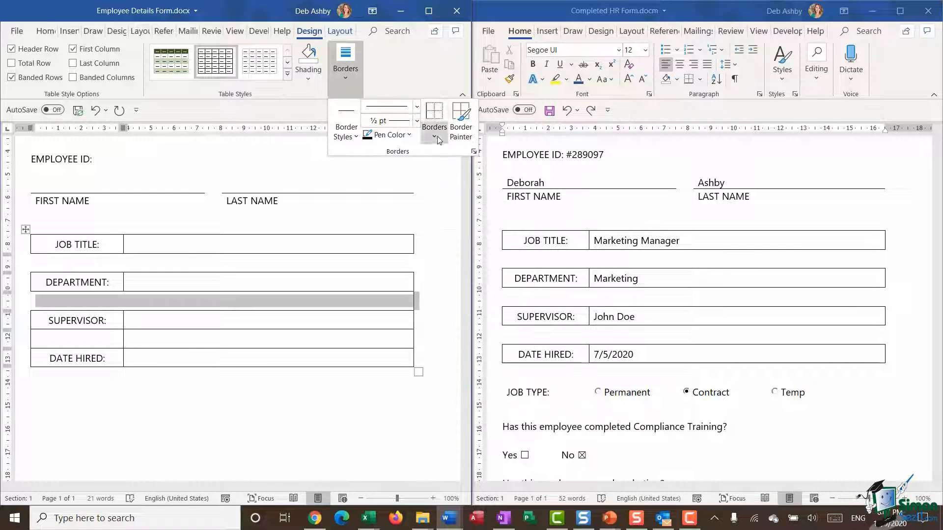
{"action": "left_click", "coordinate": [438, 139]}
{"action": "left_click", "coordinate": [442, 204]}
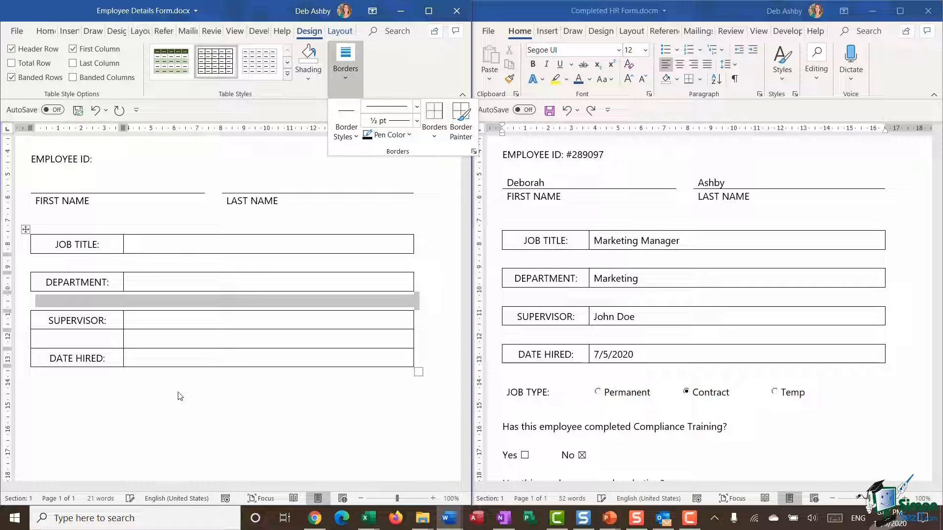
Step: Remove the inside vertical, left and right borders from the blank row between SUPERVISOR and DATE HIRED
{"action": "left_click", "coordinate": [22, 341]}
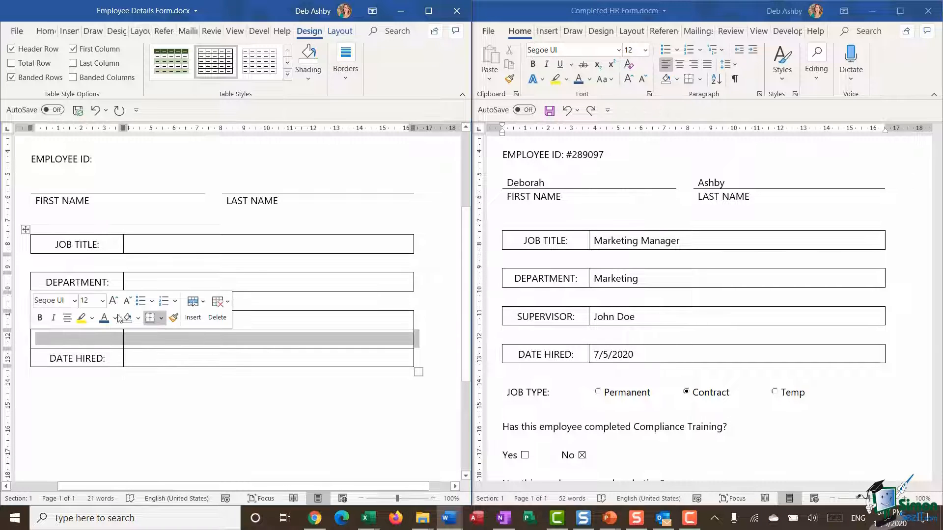
{"action": "left_click", "coordinate": [346, 80]}
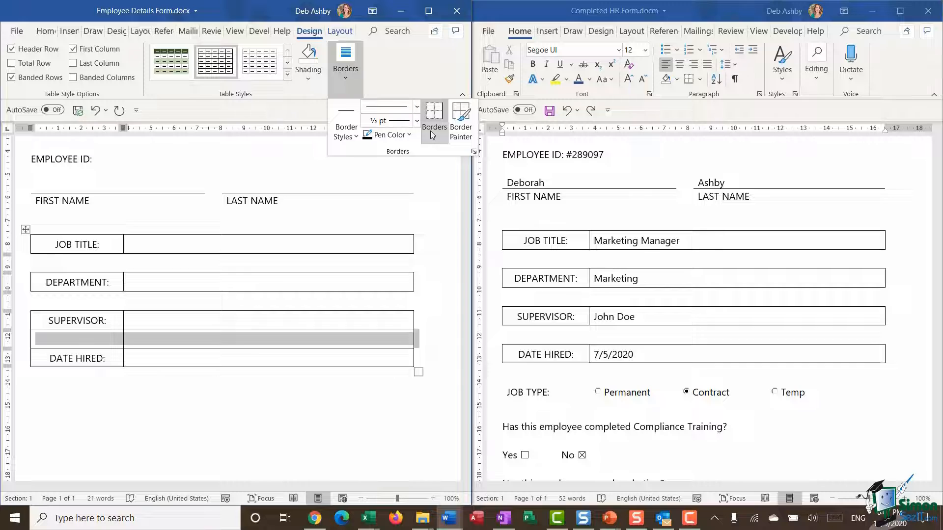
{"action": "left_click", "coordinate": [433, 137]}
{"action": "left_click", "coordinate": [433, 306]}
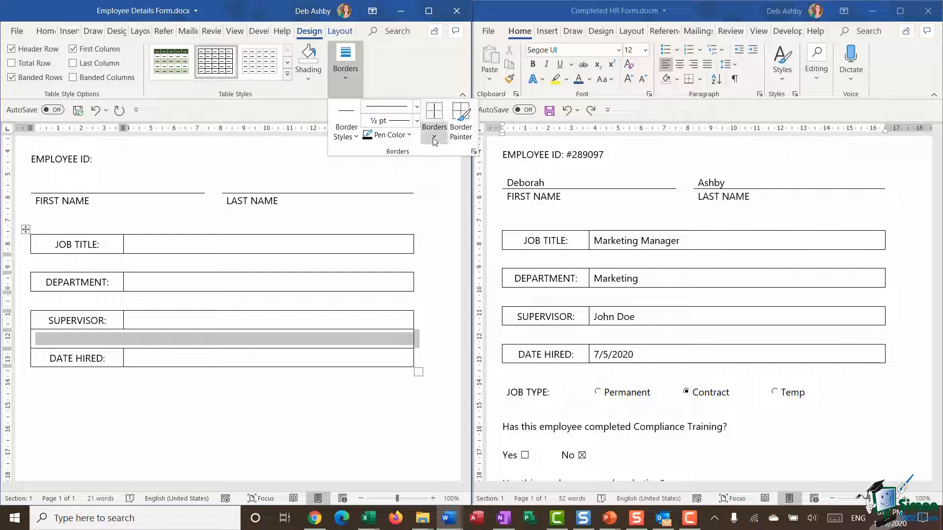
{"action": "left_click", "coordinate": [434, 137]}
{"action": "left_click", "coordinate": [434, 255]}
{"action": "left_click", "coordinate": [435, 138]}
{"action": "left_click", "coordinate": [441, 206]}
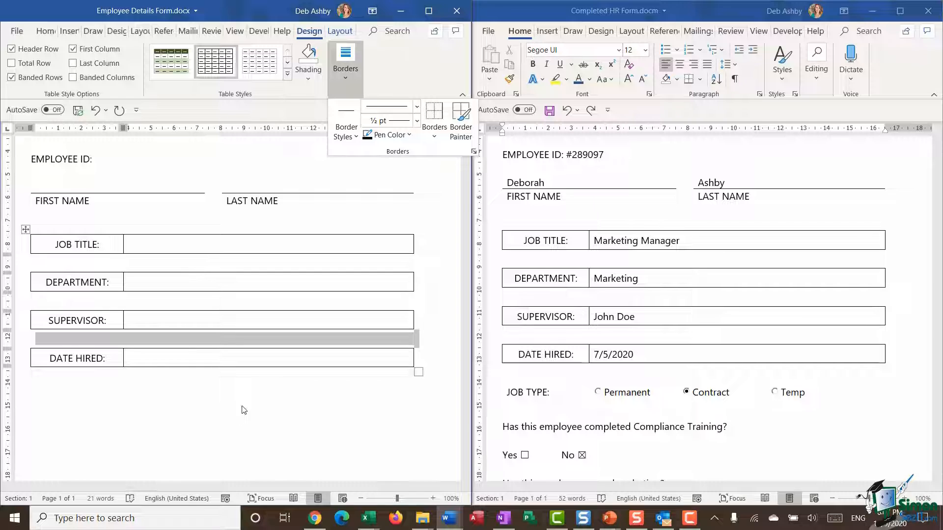
{"action": "left_click", "coordinate": [253, 387]}
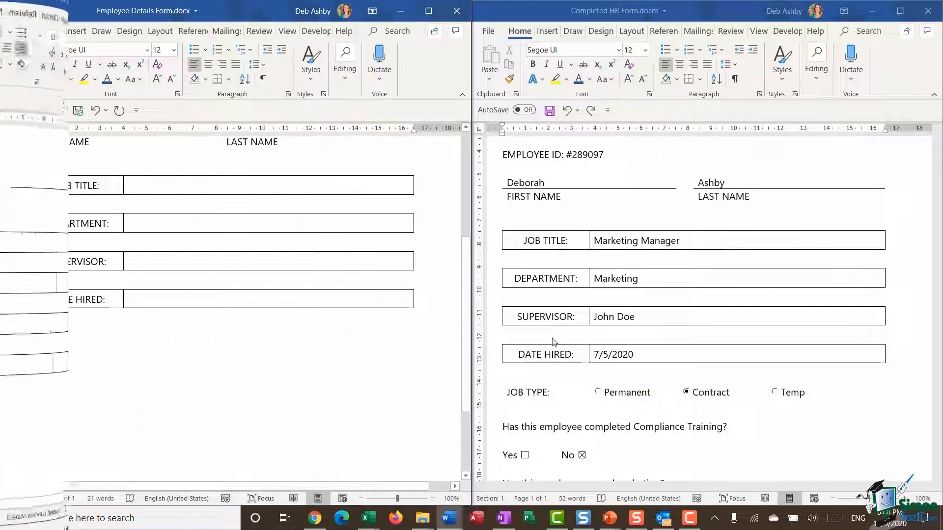
Step: In the completed form, apply borders to the whole JOB TYPE table to reveal its structure
{"action": "scroll", "coordinate": [594, 332], "scroll_direction": "down", "scroll_amount": 4}
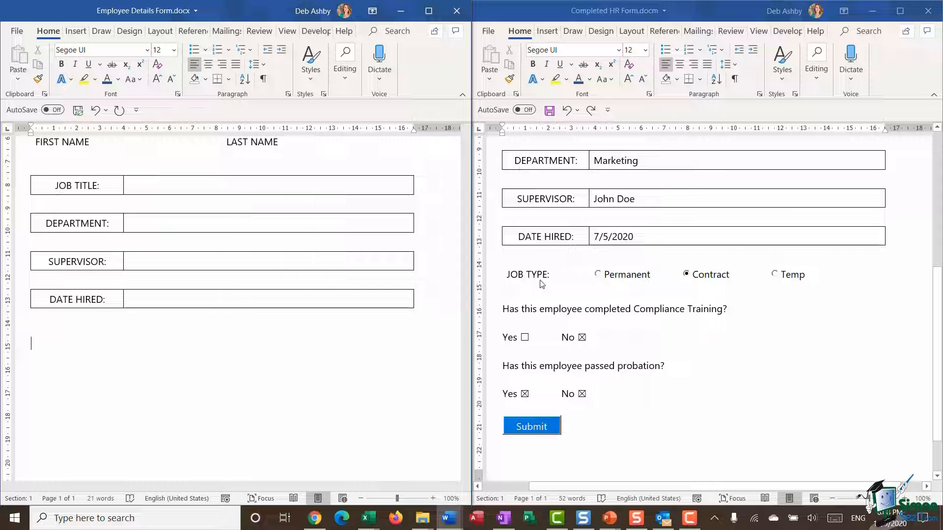
{"action": "left_click", "coordinate": [498, 256]}
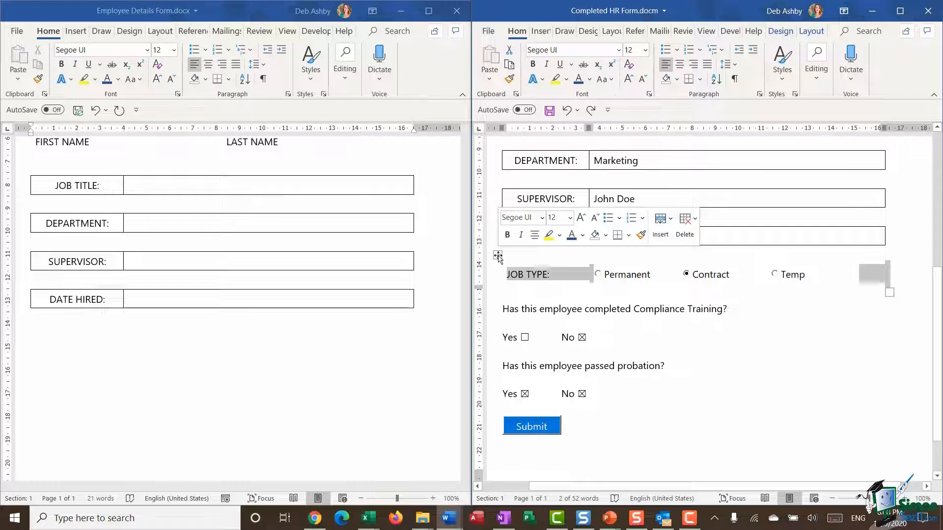
{"action": "left_click", "coordinate": [780, 31]}
{"action": "left_click", "coordinate": [819, 76]}
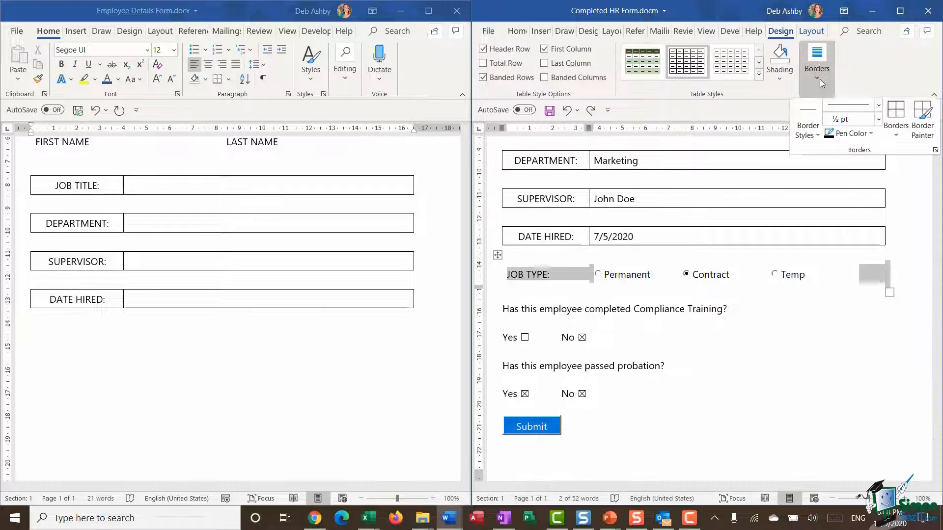
{"action": "left_click", "coordinate": [895, 115]}
{"action": "left_click", "coordinate": [802, 403]}
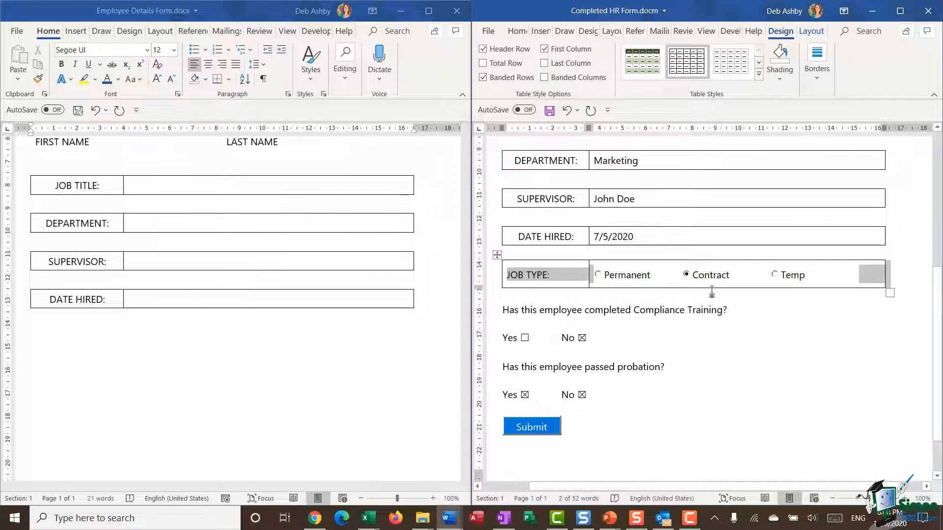
Step: Insert a table with two columns and one row below DATE HIRED in the new form and narrow its first column to match the label column above
{"action": "left_click", "coordinate": [42, 345]}
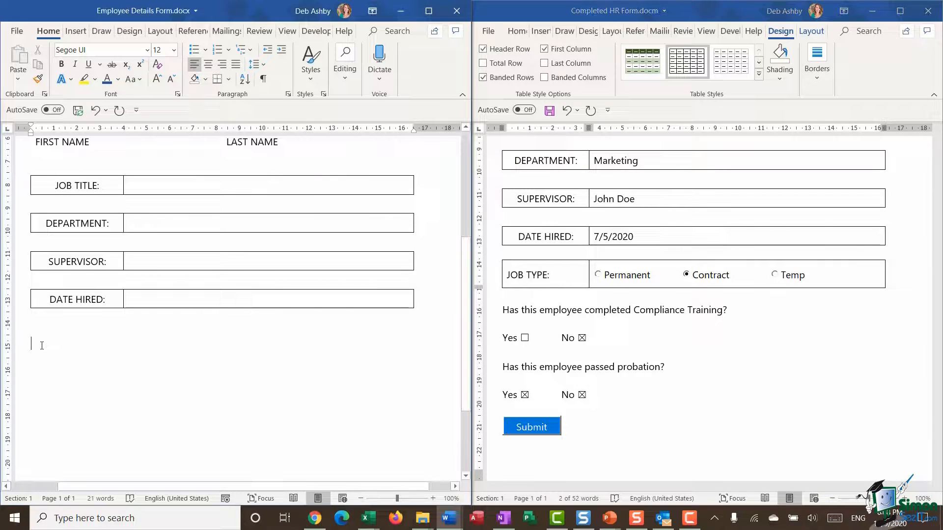
{"action": "left_click", "coordinate": [73, 31]}
{"action": "left_click", "coordinate": [51, 71]}
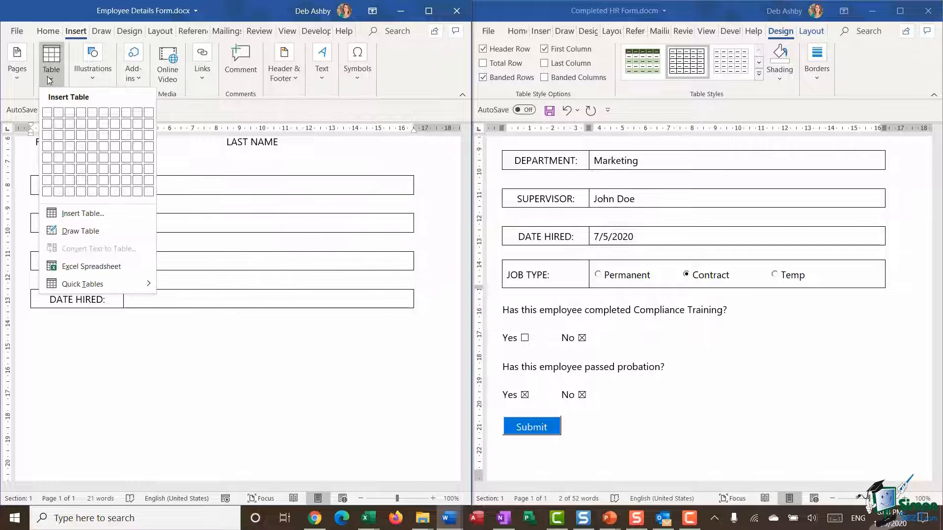
{"action": "left_click", "coordinate": [58, 114]}
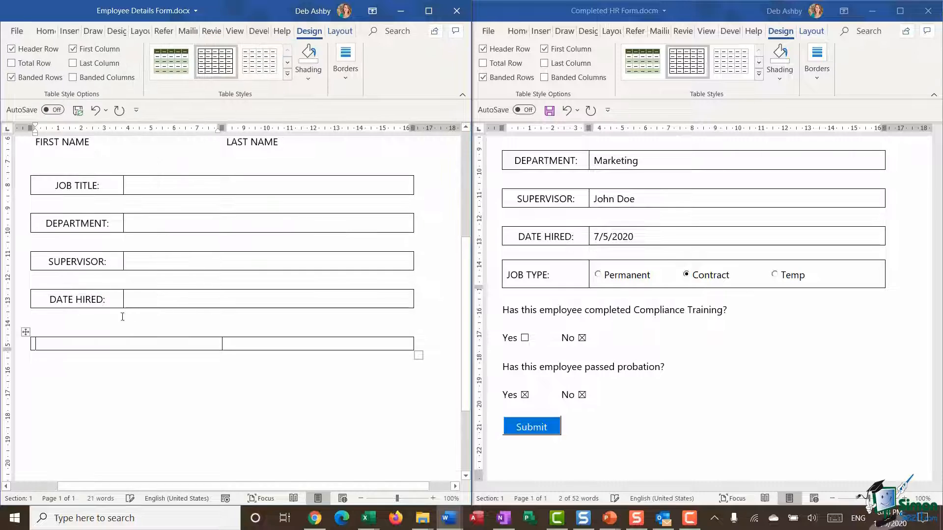
{"action": "left_click_drag", "start_coordinate": [222, 342], "coordinate": [120, 343]}
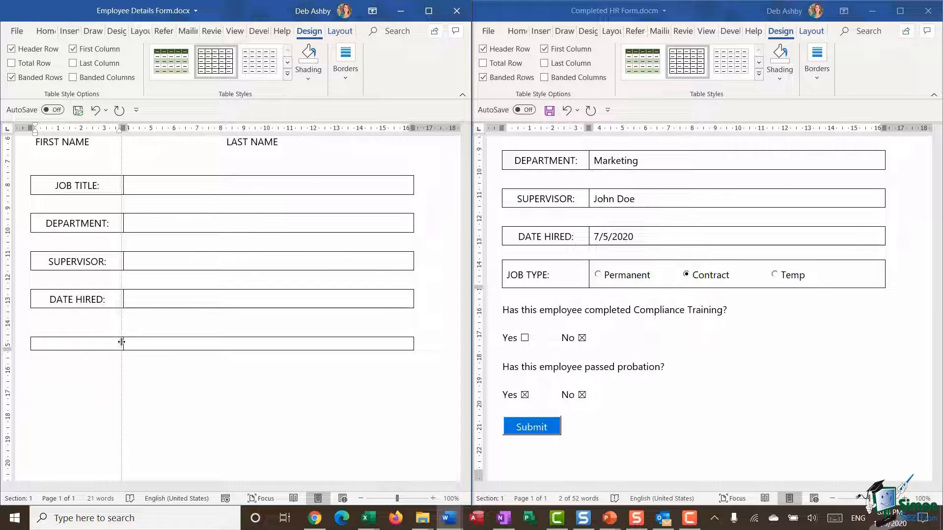
Step: Check the row height of the JOB TYPE table in the completed form
{"action": "left_click", "coordinate": [26, 343]}
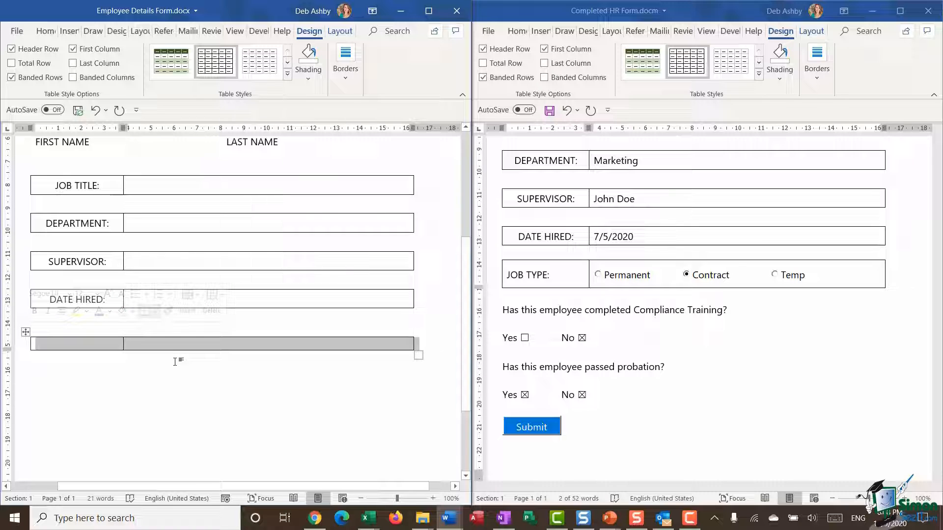
{"action": "left_click", "coordinate": [776, 362]}
{"action": "left_click", "coordinate": [496, 258]}
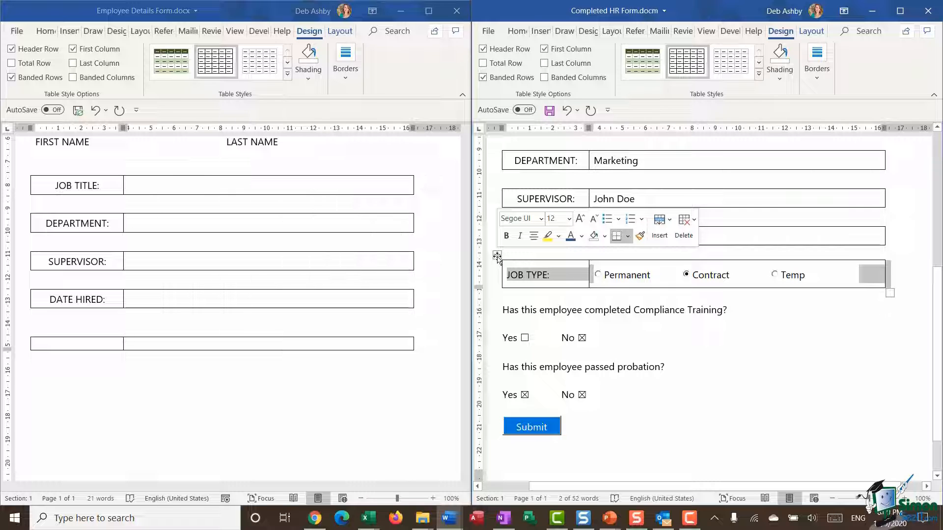
{"action": "left_click", "coordinate": [811, 31]}
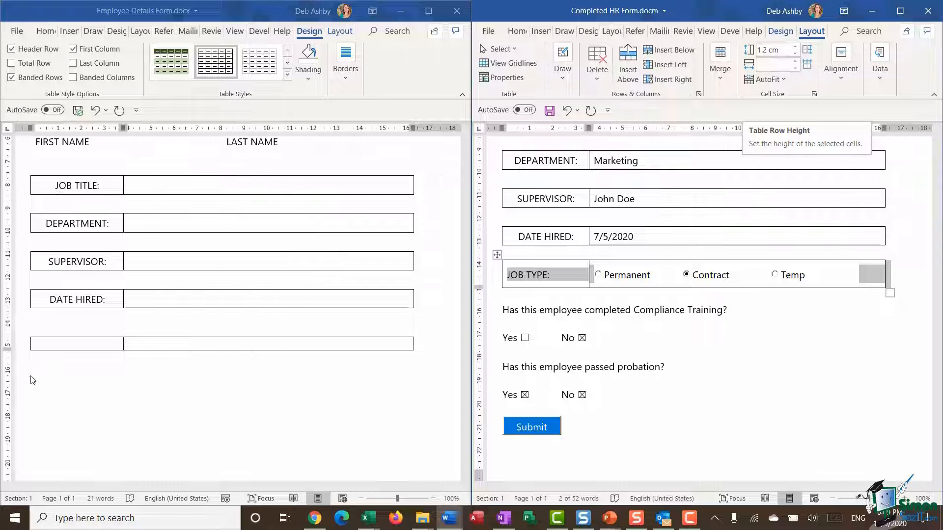
Step: Set the row height of the new table below DATE HIRED to 1.2 cm
{"action": "left_click", "coordinate": [25, 349]}
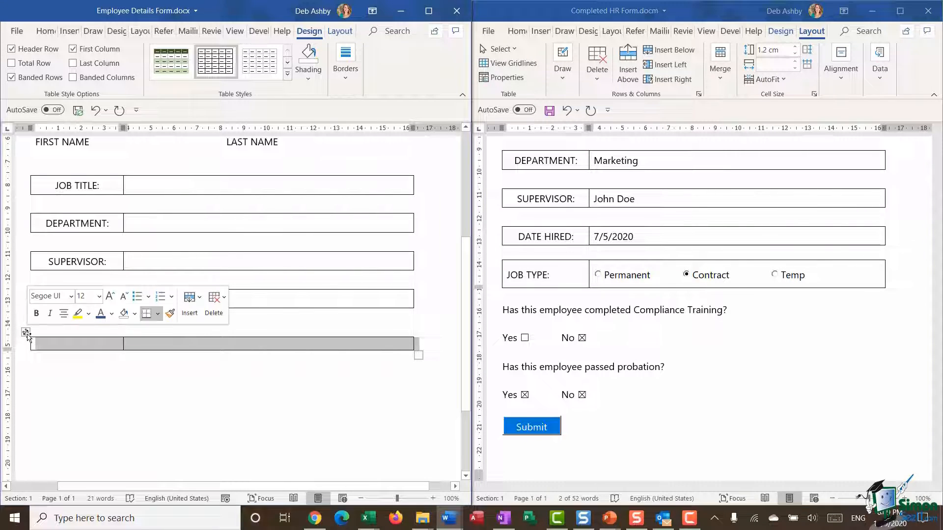
{"action": "left_click", "coordinate": [340, 30]}
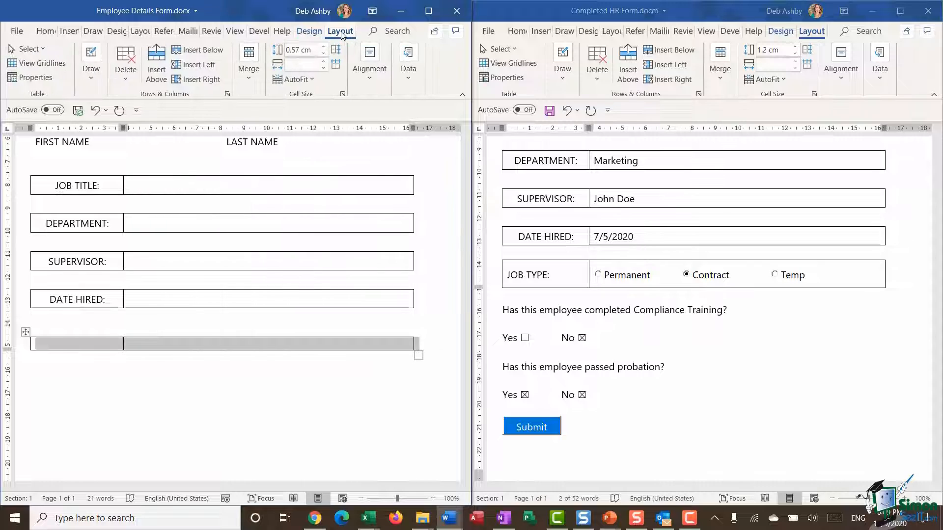
{"action": "left_click", "coordinate": [324, 48]}
{"action": "left_click", "coordinate": [324, 48]}
{"action": "left_click", "coordinate": [324, 48]}
{"action": "left_click", "coordinate": [324, 48]}
{"action": "left_click", "coordinate": [324, 48]}
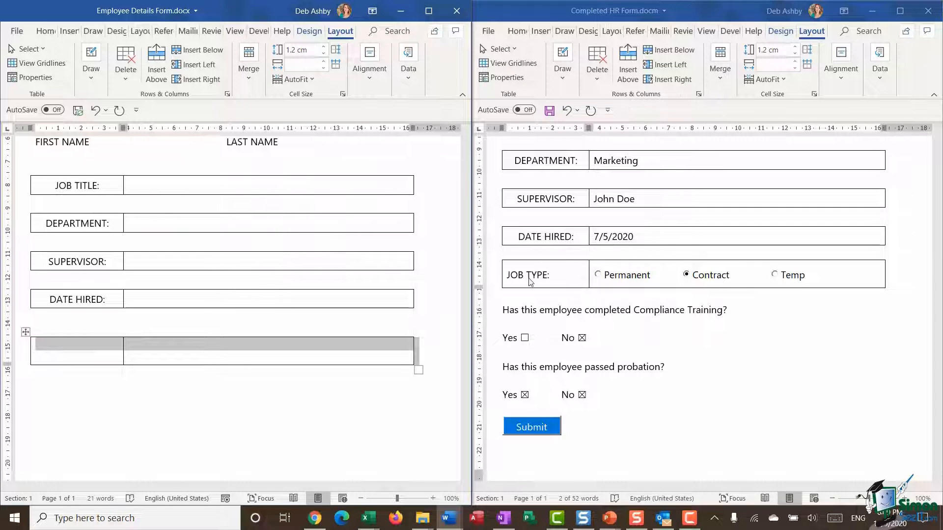
{"action": "left_click", "coordinate": [230, 380]}
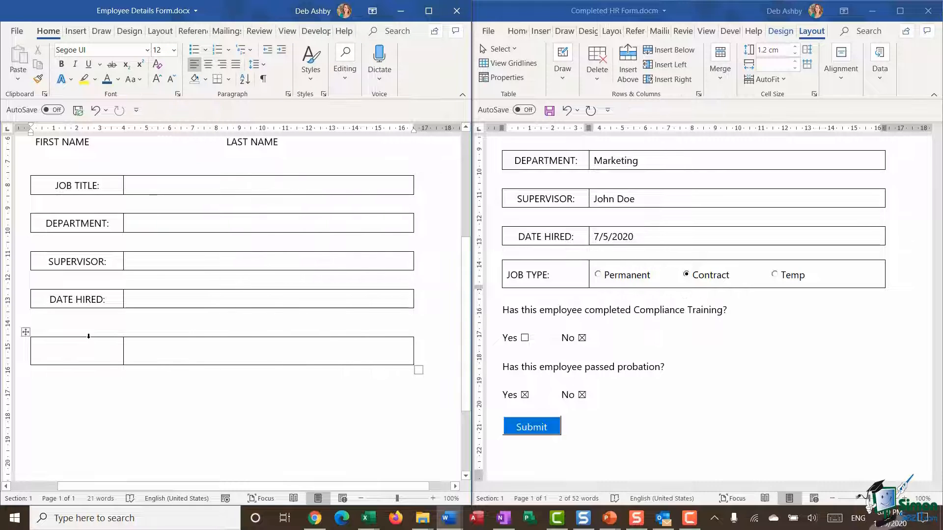
Step: Align the new table's first cell to the centre and its second cell to centre left
{"action": "left_click", "coordinate": [89, 336]}
{"action": "left_click", "coordinate": [370, 78]}
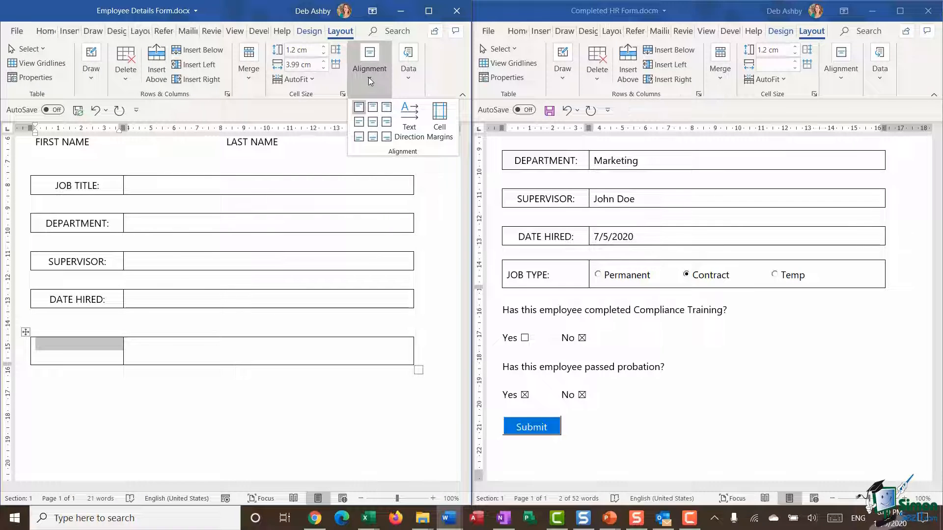
{"action": "left_click", "coordinate": [373, 128]}
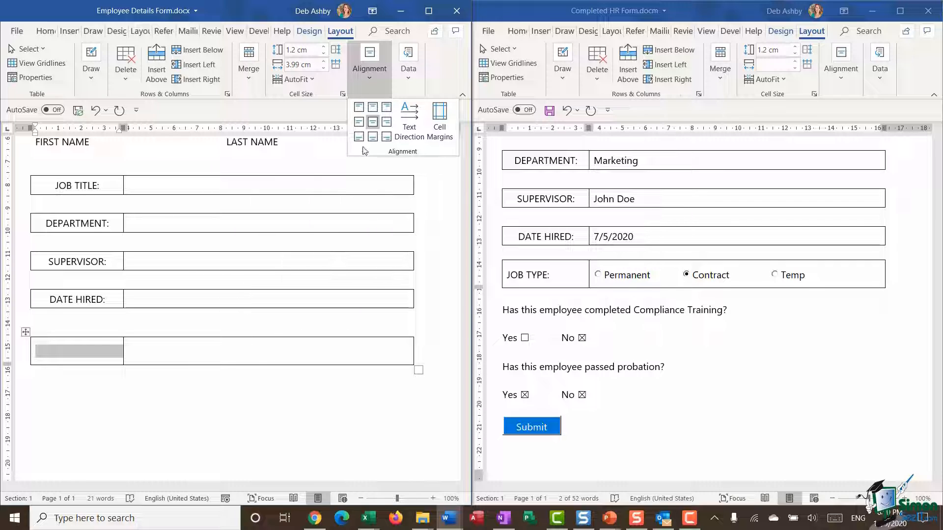
{"action": "left_click", "coordinate": [289, 385]}
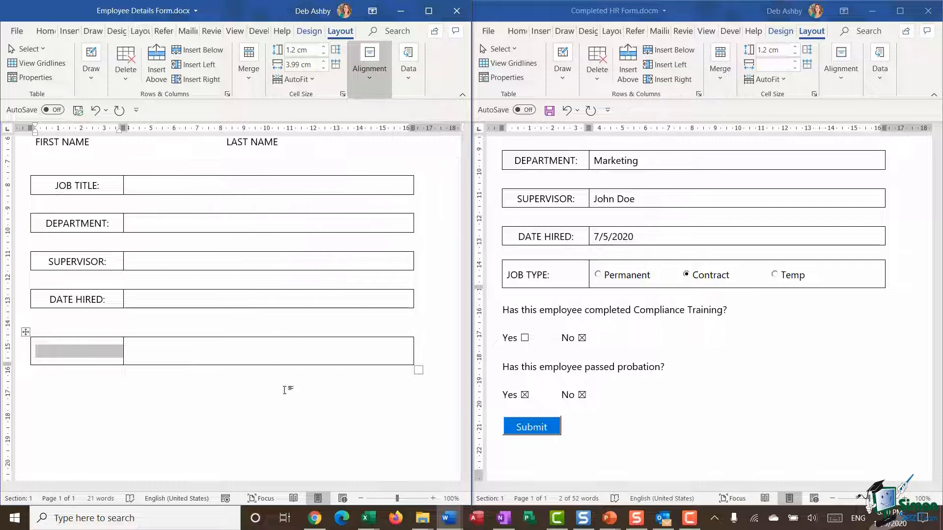
{"action": "left_click", "coordinate": [270, 337]}
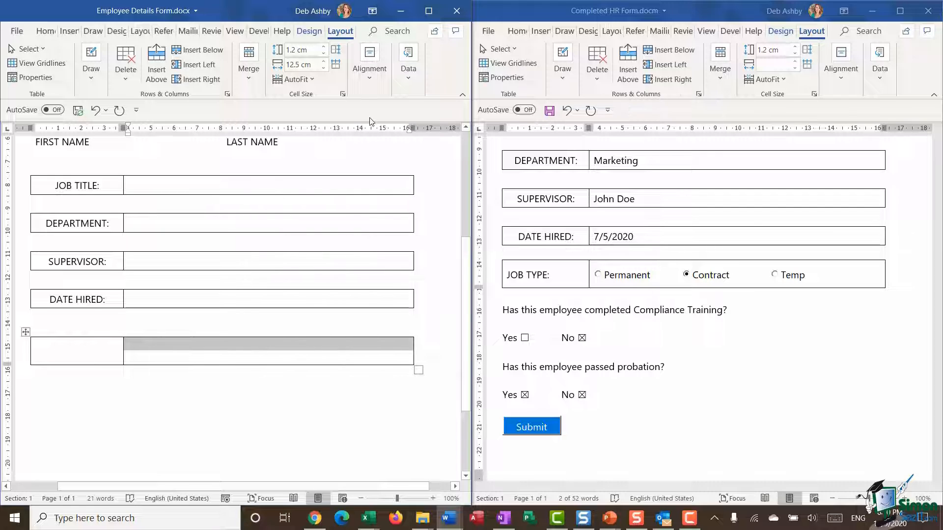
{"action": "left_click", "coordinate": [367, 79]}
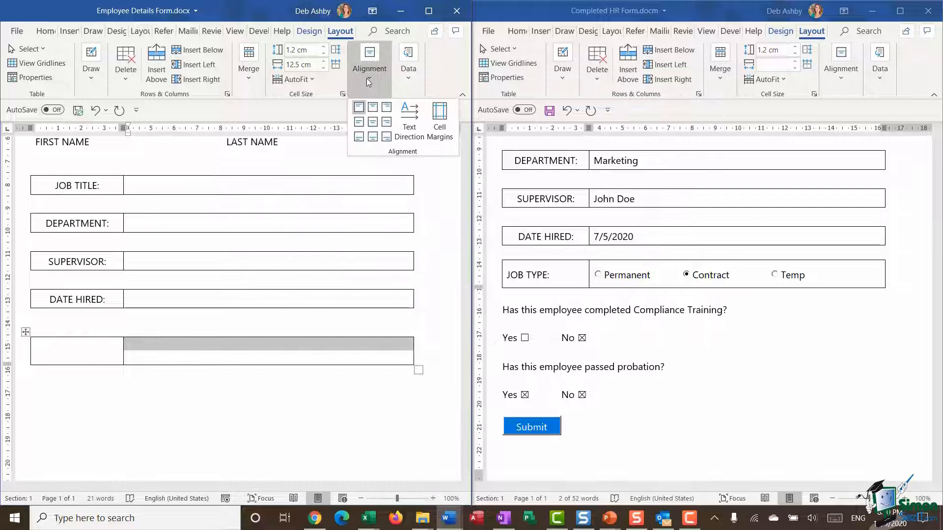
{"action": "left_click", "coordinate": [360, 129]}
Step: Enter the label "JOB TYPE:" in the first cell of the new table
{"action": "left_click", "coordinate": [70, 357]}
{"action": "type", "text": "JOB "}
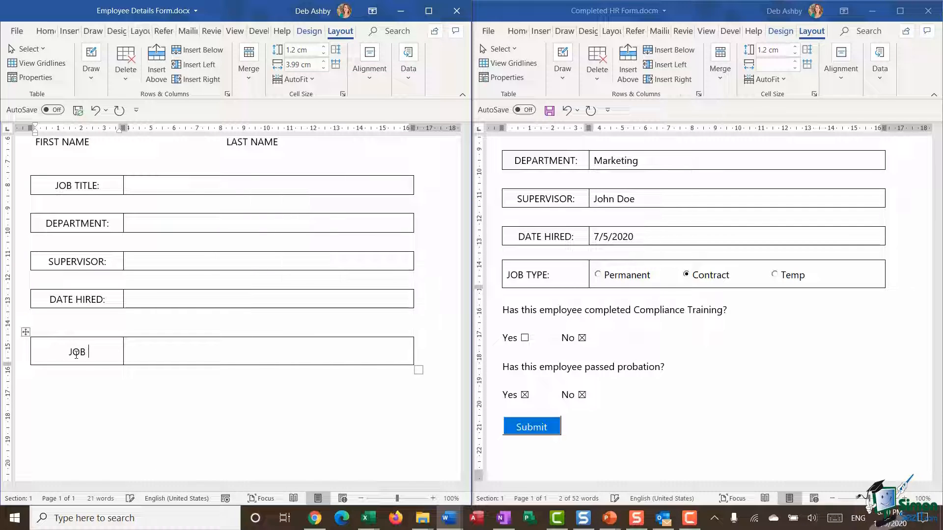
{"action": "type", "text": "TYPE:"}
{"action": "left_click", "coordinate": [212, 391]}
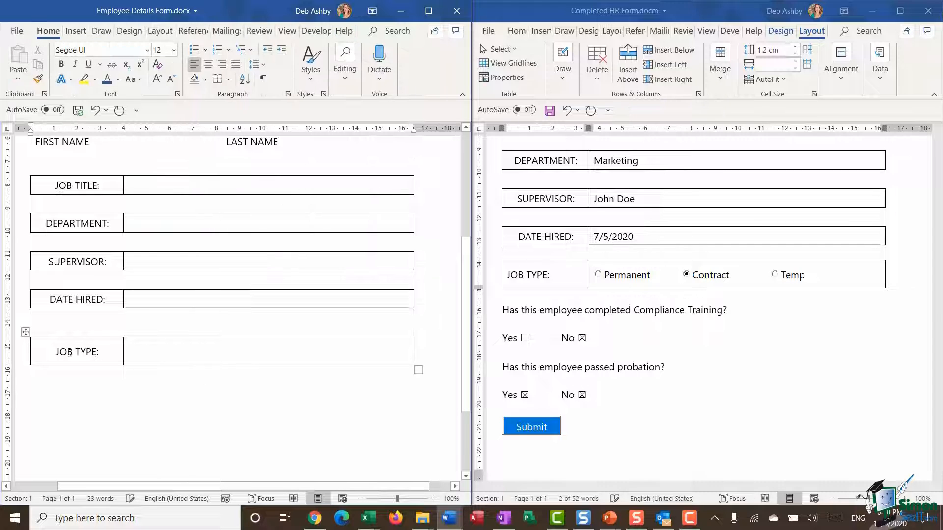
Step: Remove all borders from the JOB TYPE table in the new form
{"action": "left_click", "coordinate": [26, 333]}
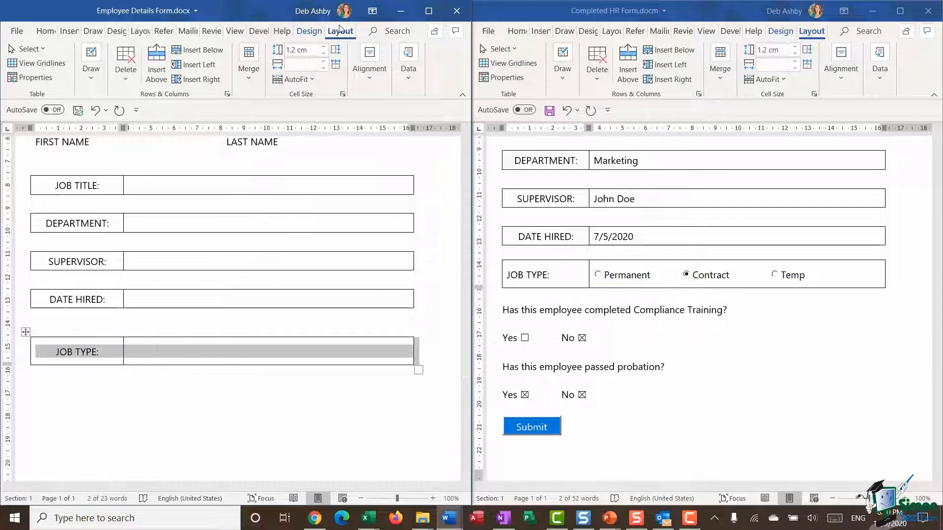
{"action": "left_click", "coordinate": [309, 31]}
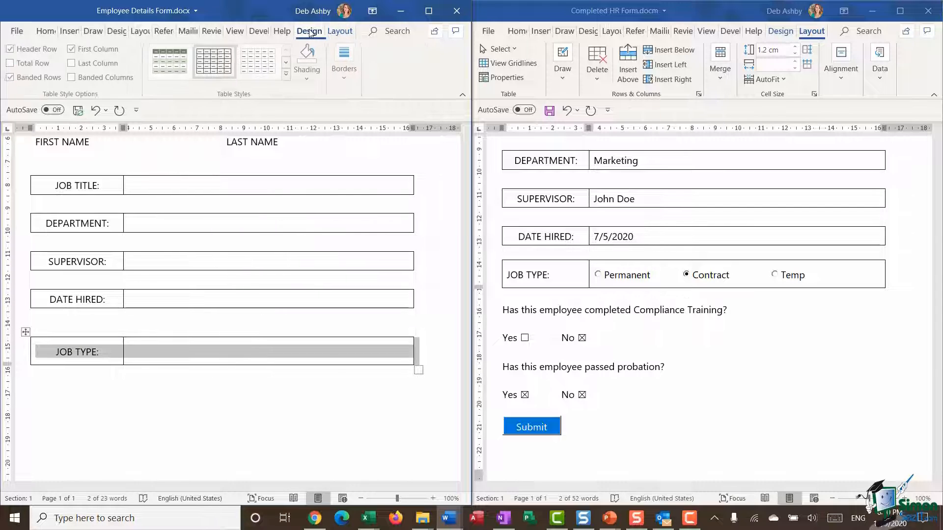
{"action": "left_click", "coordinate": [350, 80]}
{"action": "left_click", "coordinate": [433, 138]}
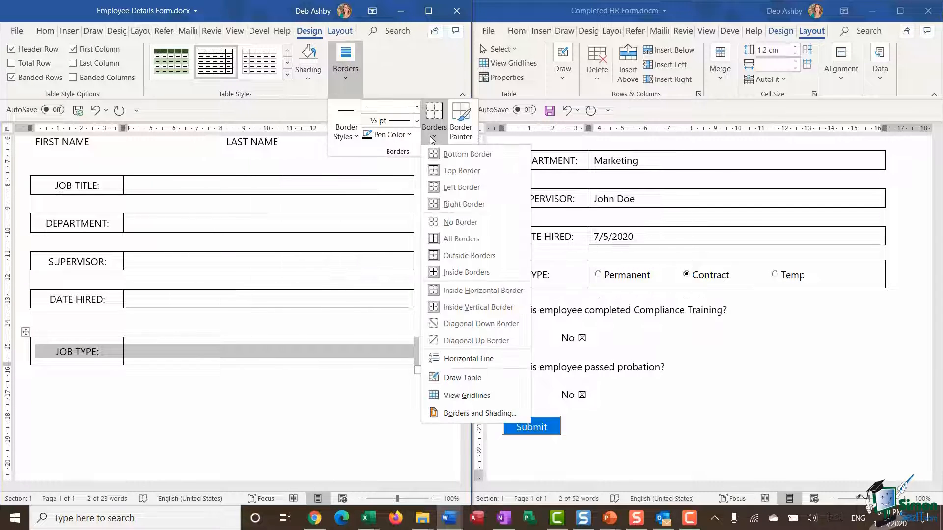
{"action": "left_click", "coordinate": [440, 222]}
{"action": "left_click", "coordinate": [235, 420]}
{"action": "scroll", "coordinate": [228, 411], "scroll_direction": "down", "scroll_amount": 1}
{"action": "scroll", "coordinate": [227, 410], "scroll_direction": "down", "scroll_amount": 1}
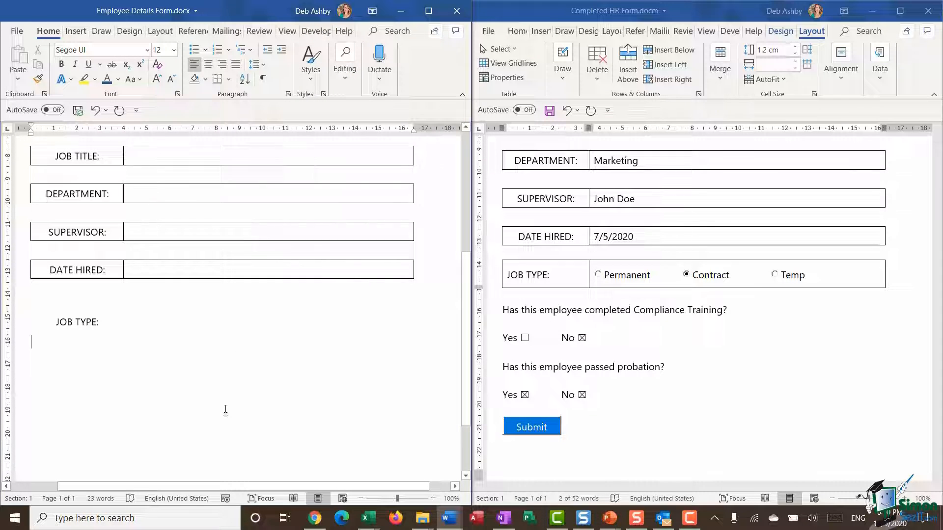
Step: Change the JOB TYPE label cell's alignment to centre left and return to the blank area below the table
{"action": "left_click", "coordinate": [73, 322]}
{"action": "left_click", "coordinate": [81, 306]}
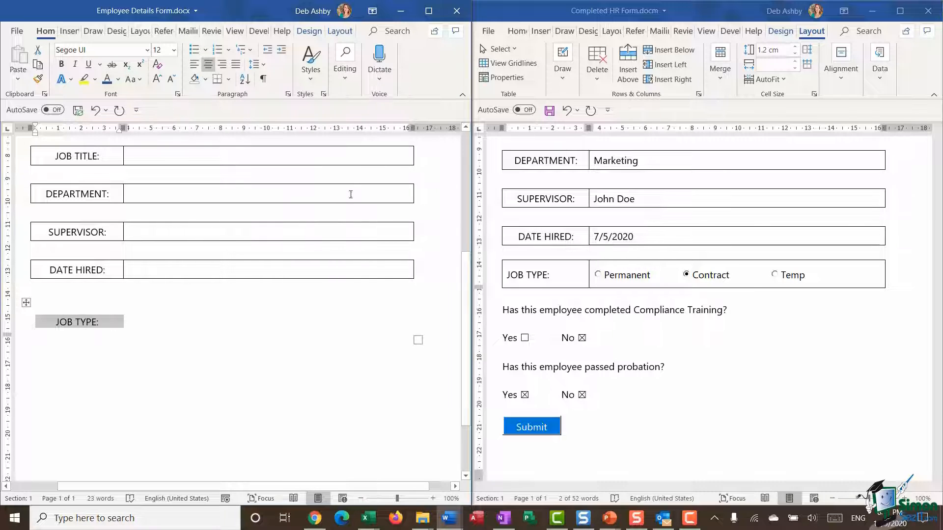
{"action": "left_click", "coordinate": [340, 30]}
{"action": "left_click", "coordinate": [370, 77]}
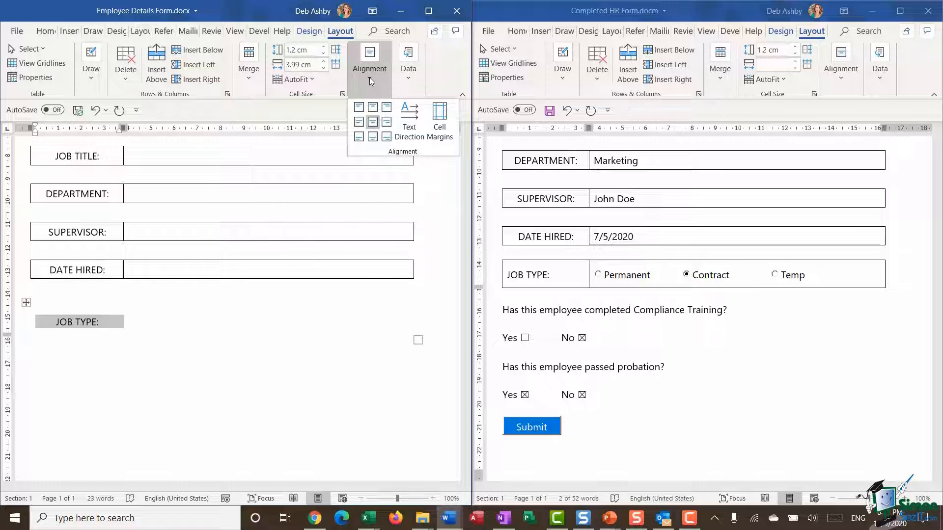
{"action": "left_click", "coordinate": [359, 126]}
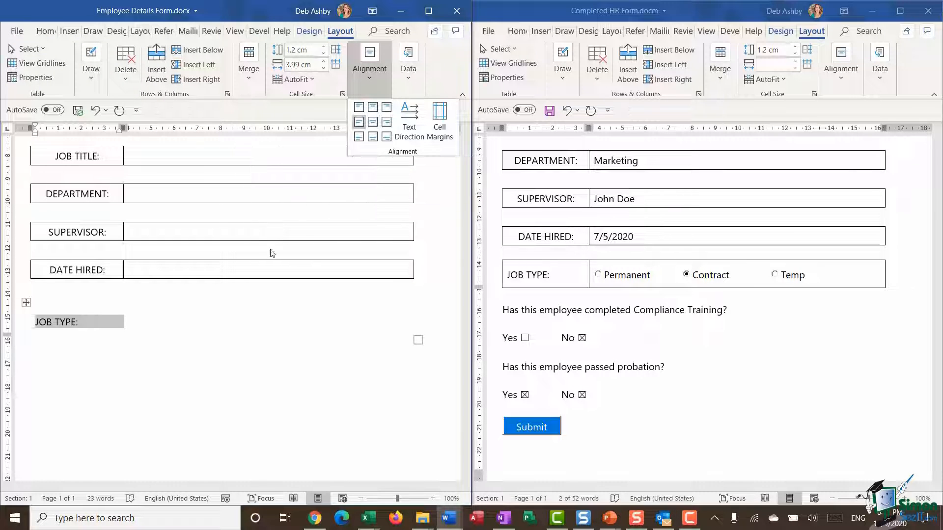
{"action": "left_click", "coordinate": [177, 370]}
{"action": "left_click", "coordinate": [154, 385]}
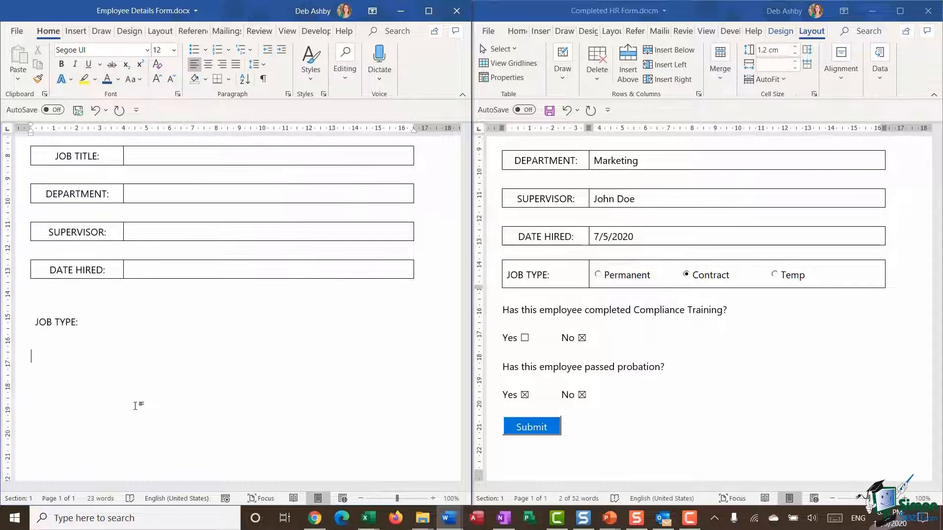
Step: Enter the question "Has this employee completed Compliance Training?" below the JOB TYPE table
{"action": "type", "text": "Has "}
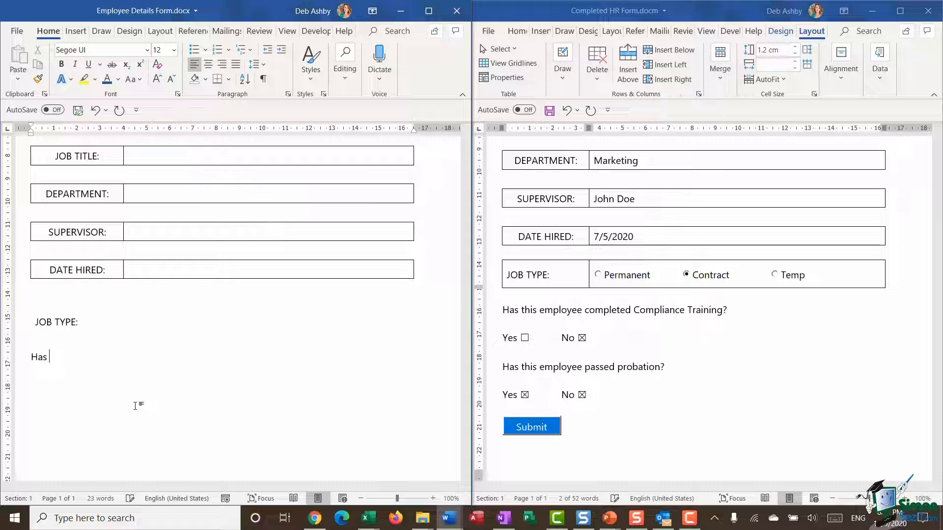
{"action": "type", "text": "this employee complet"}
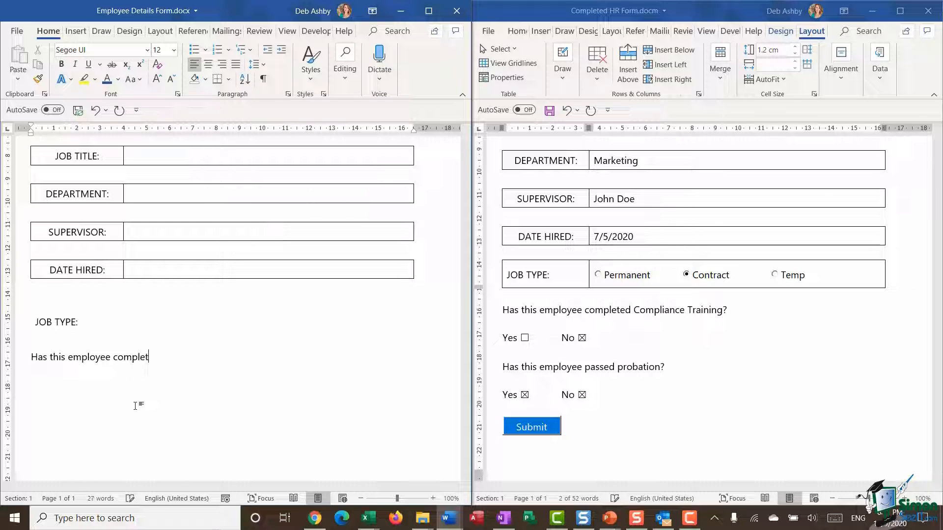
{"action": "type", "text": "ed Compliance Training?"}
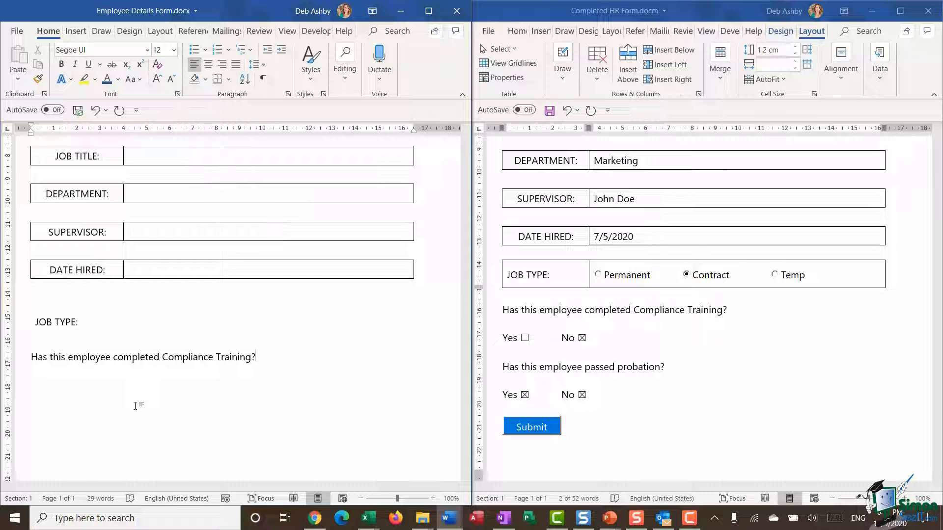
Step: Add a line with the tab-separated answer options "Yes" and "No" beneath the Compliance Training question
{"action": "key", "text": "Return"}
{"action": "key", "text": "Return"}
{"action": "type", "text": "Yes"}
{"action": "key", "text": "BackSpace"}
{"action": "key", "text": "BackSpace"}
{"action": "key", "text": "BackSpace"}
{"action": "type", "text": "Yes"}
{"action": "key", "text": "Tab"}
{"action": "type", "text": "No"}
Step: Add the question "Has this employee passed probation?" on a new line, with tab-separated "Yes" and "No" options beneath it
{"action": "scroll", "coordinate": [162, 385], "scroll_direction": "down", "scroll_amount": 3}
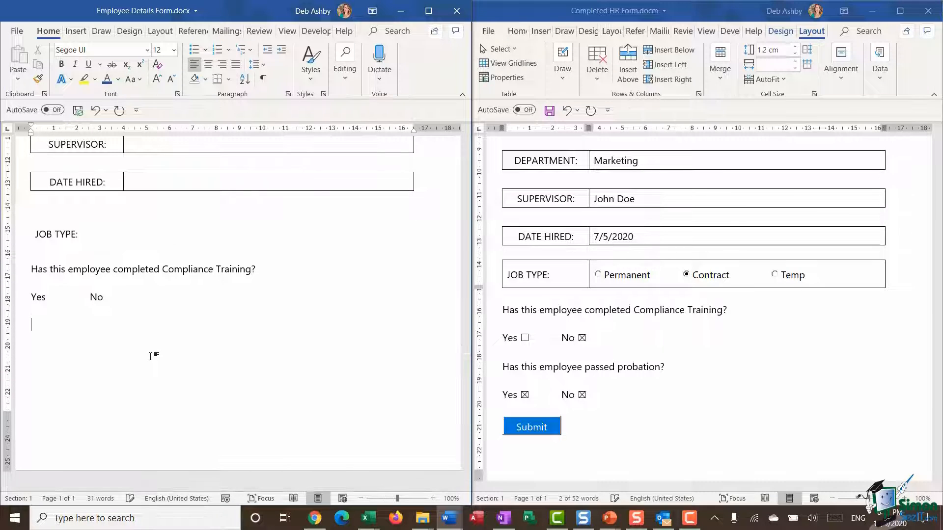
{"action": "type", "text": "Has this employee "}
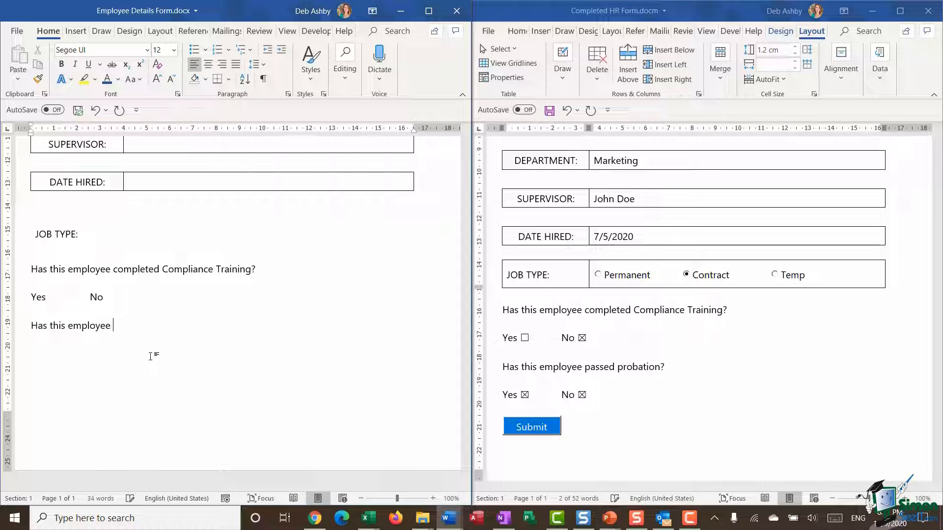
{"action": "type", "text": "passed probation?"}
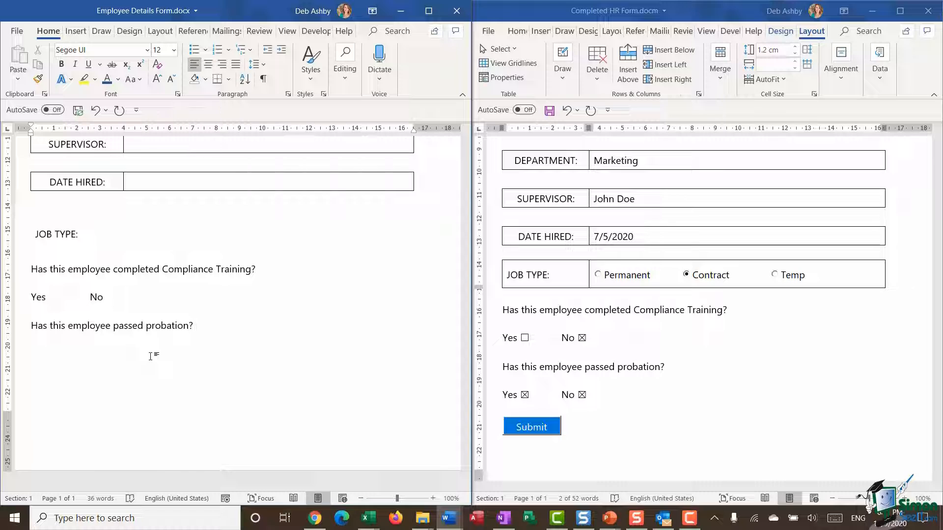
{"action": "key", "text": "Return"}
{"action": "type", "text": "Yes"}
{"action": "key", "text": "Tab"}
{"action": "type", "text": "No"}
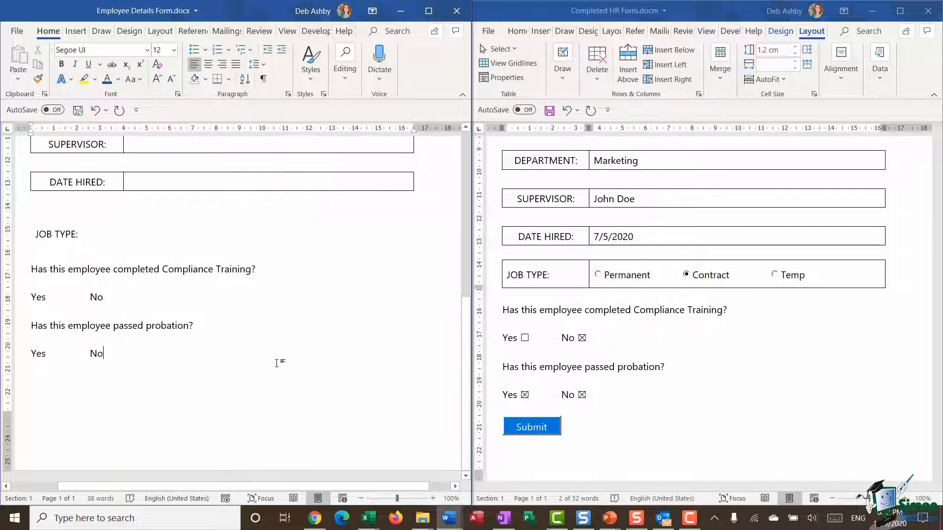
{"action": "scroll", "coordinate": [297, 340], "scroll_direction": "up", "scroll_amount": 6}
{"action": "scroll", "coordinate": [297, 340], "scroll_direction": "up", "scroll_amount": 2}
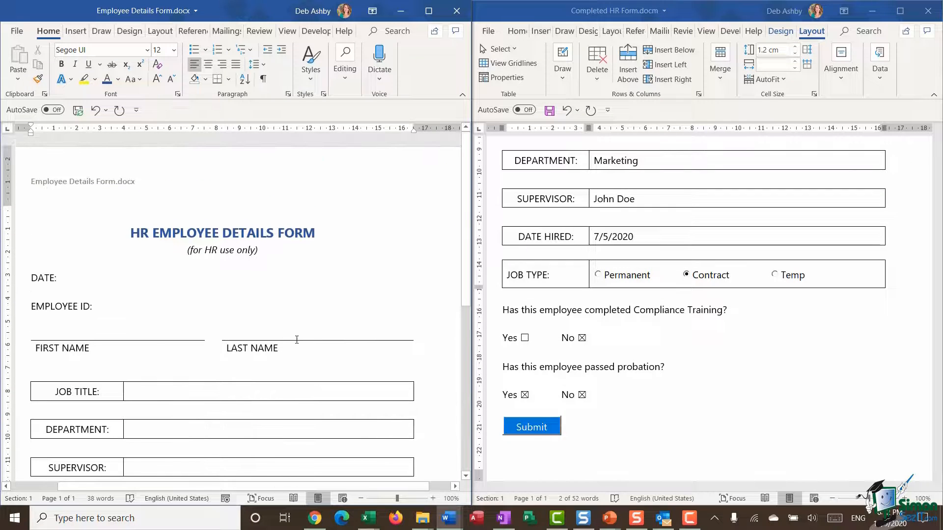
{"action": "scroll", "coordinate": [296, 340], "scroll_direction": "down", "scroll_amount": 2}
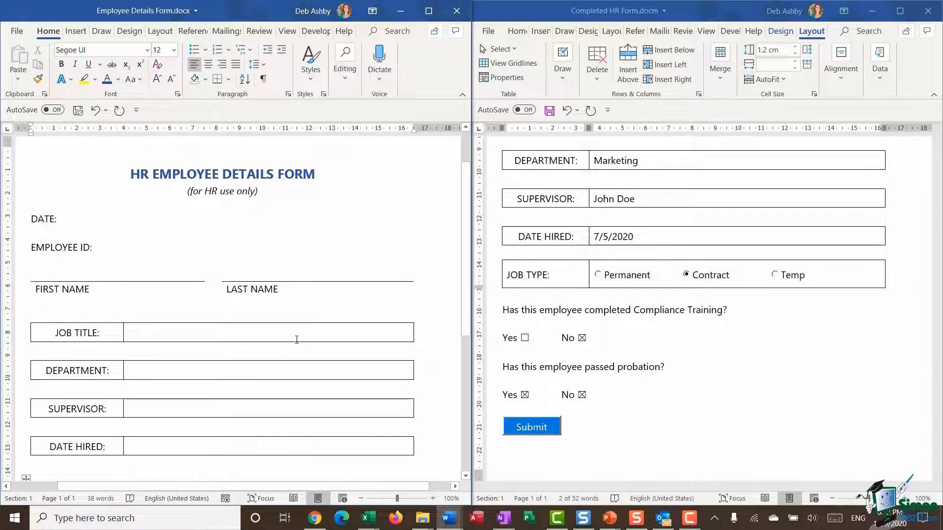